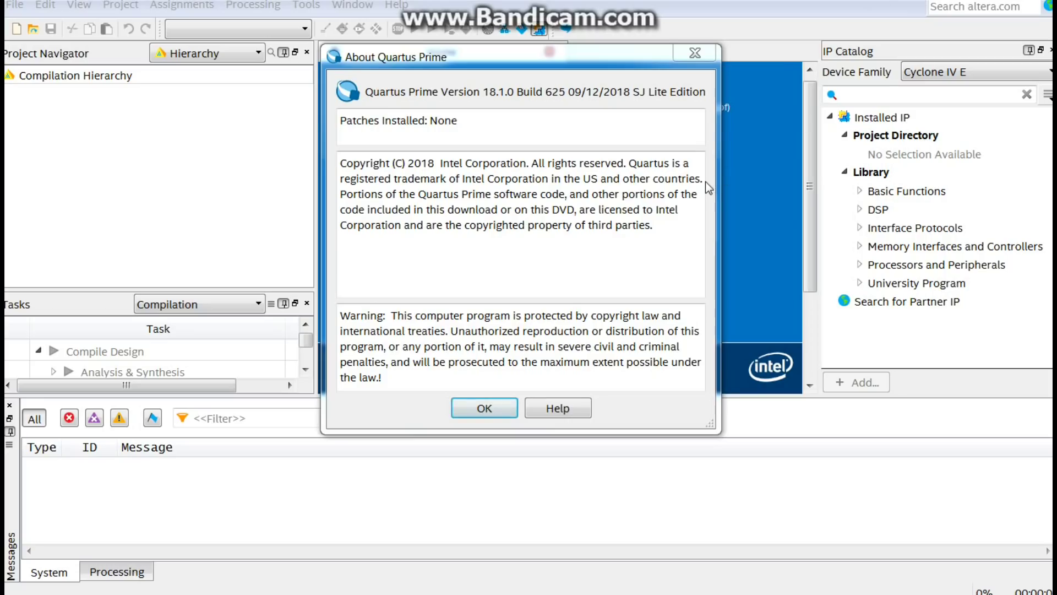
# Close the About box and open the New dialog from the File menu
pyautogui.click(497, 408)
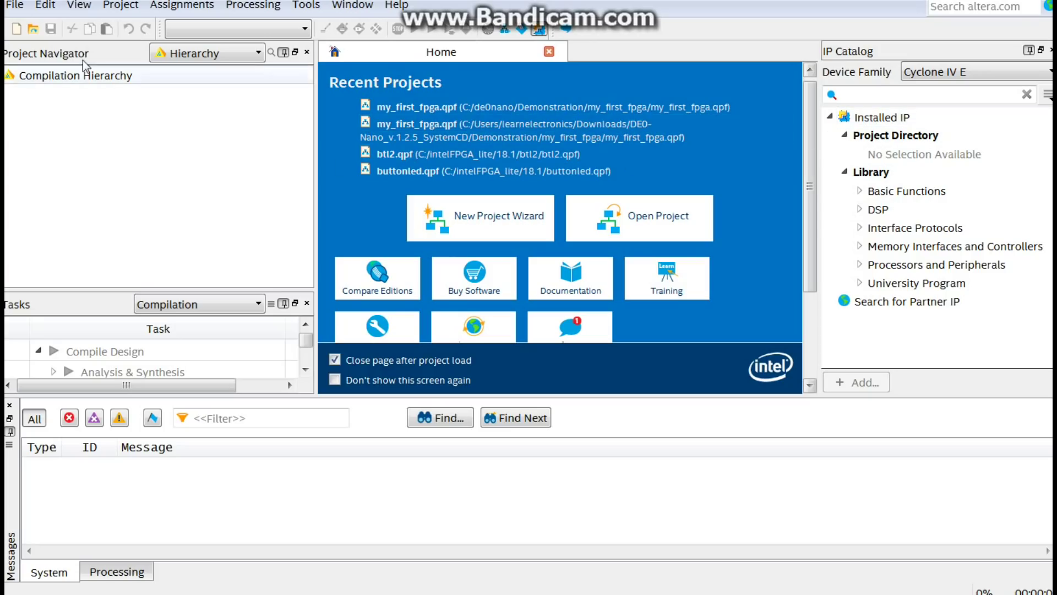
pyautogui.click(19, 7)
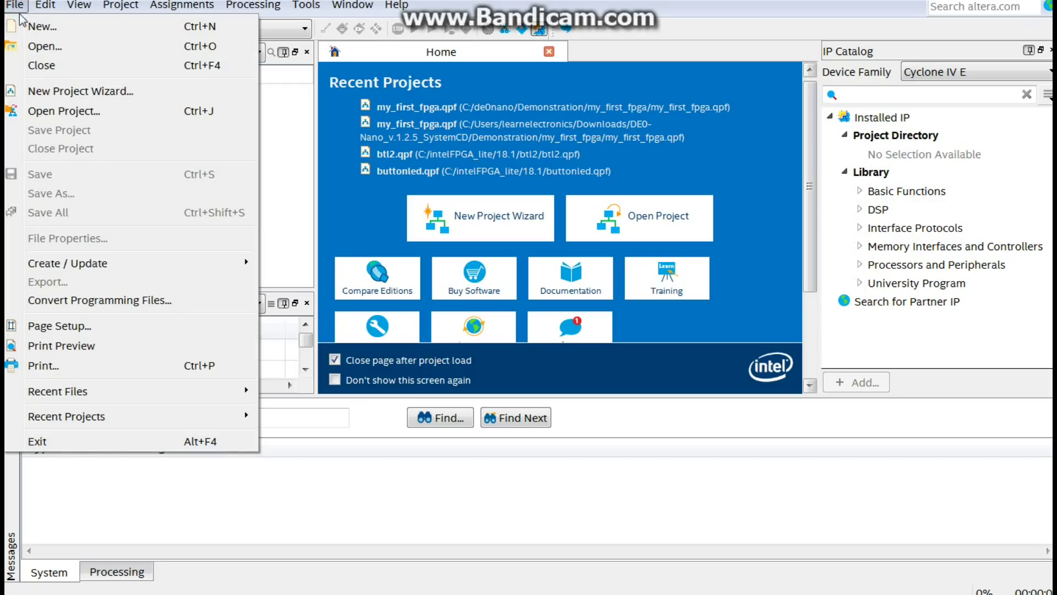
pyautogui.click(21, 26)
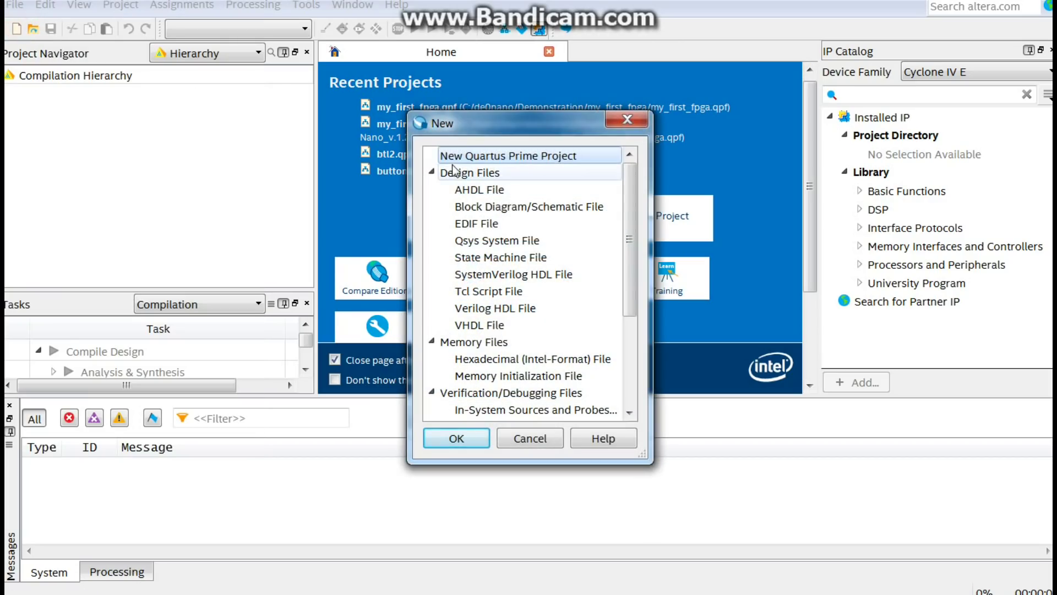
# Start a New Quartus Prime Project with directory and project name both set to youtube
pyautogui.doubleClick(479, 156)
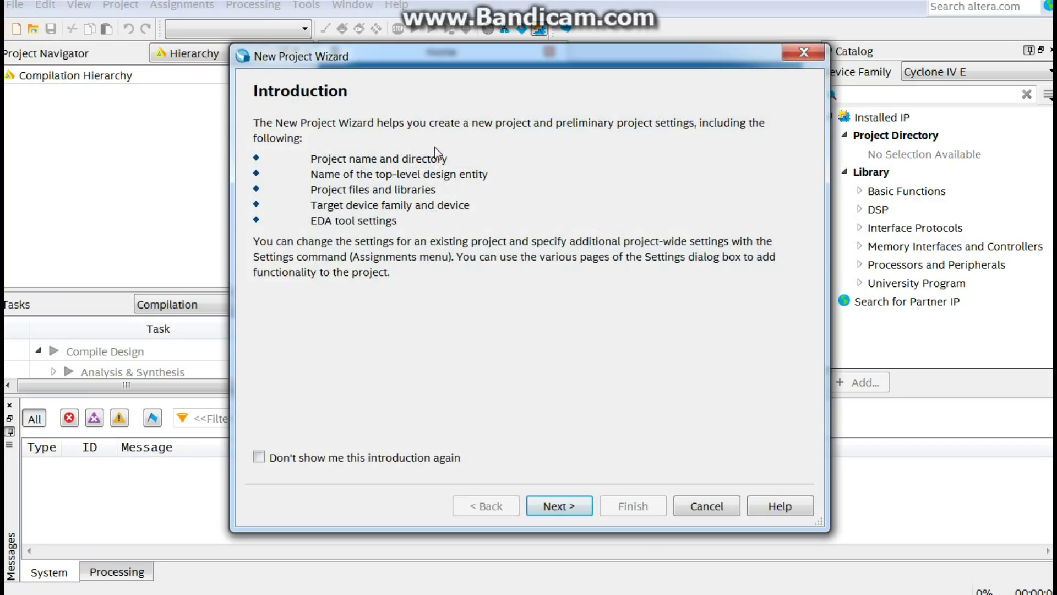
pyautogui.click(586, 507)
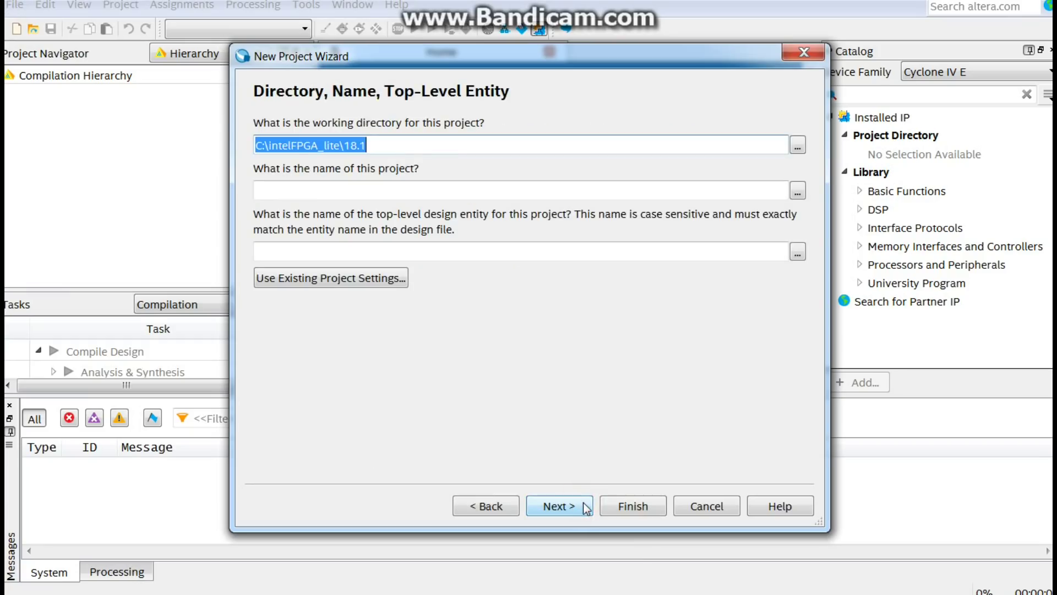
pyautogui.click(398, 148)
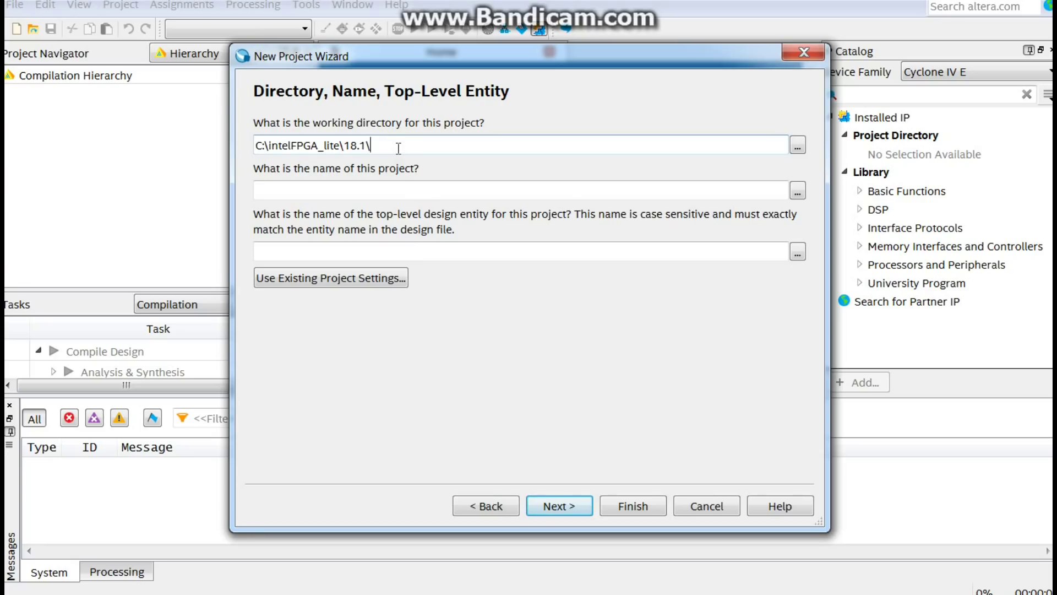
pyautogui.write('youtube')
pyautogui.click(349, 191)
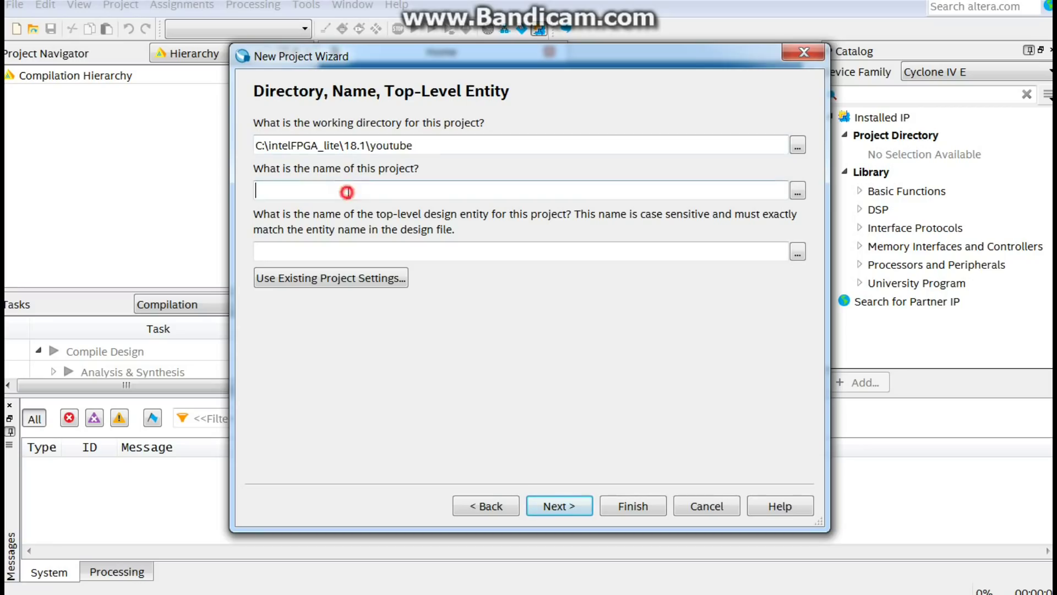
pyautogui.write('youtube')
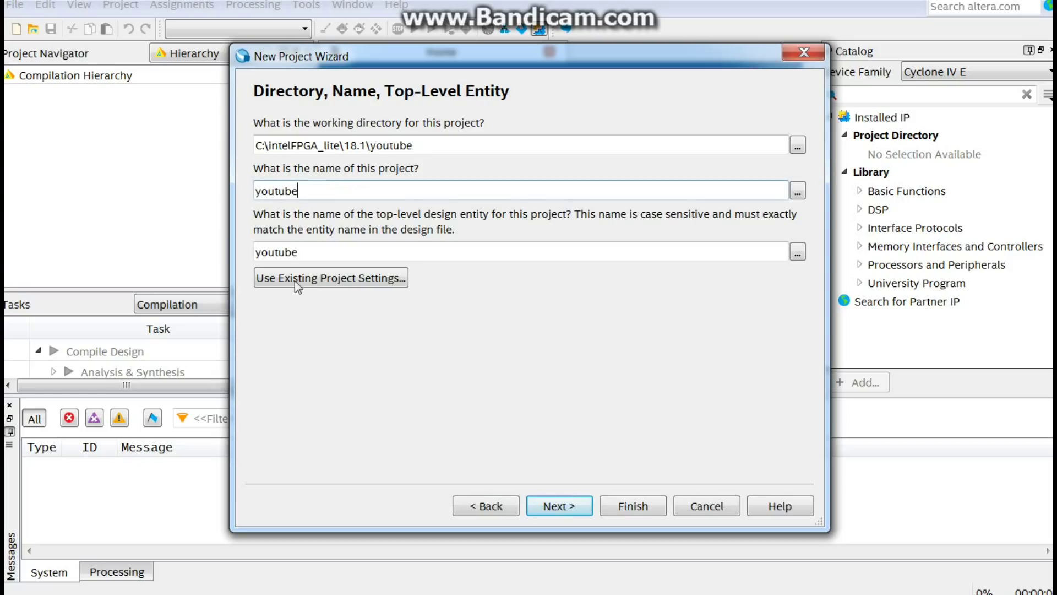
pyautogui.click(584, 507)
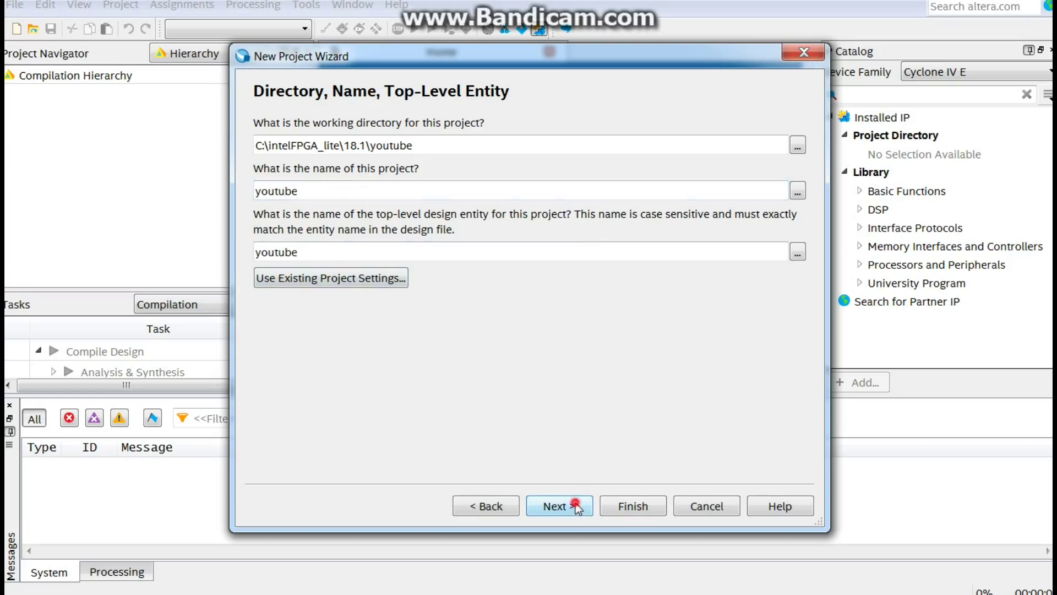
# Create the missing youtube folder, keep the empty project type, and add no design files
pyautogui.click(598, 313)
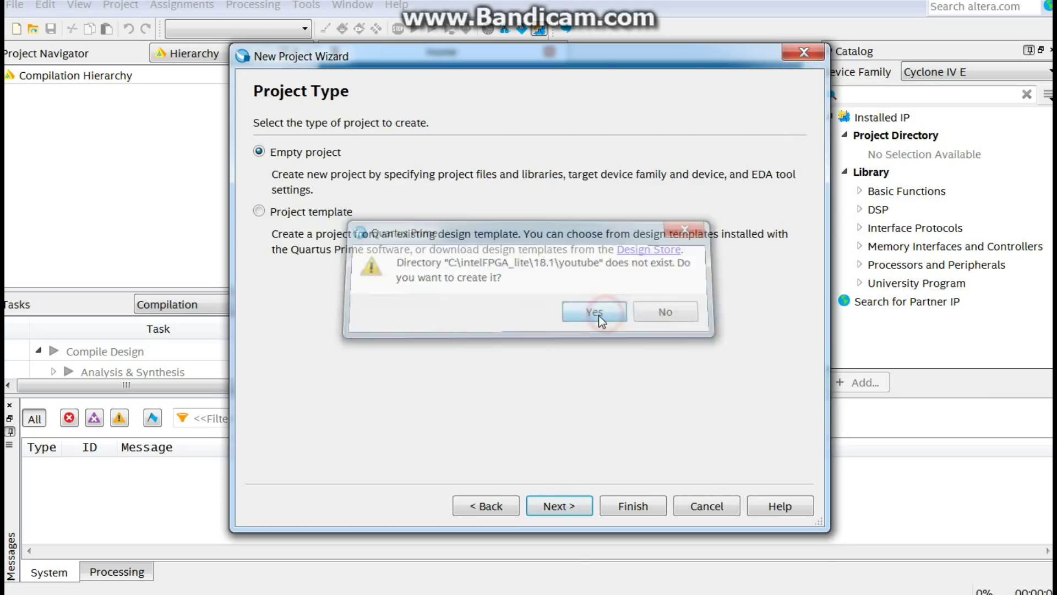
pyautogui.click(571, 503)
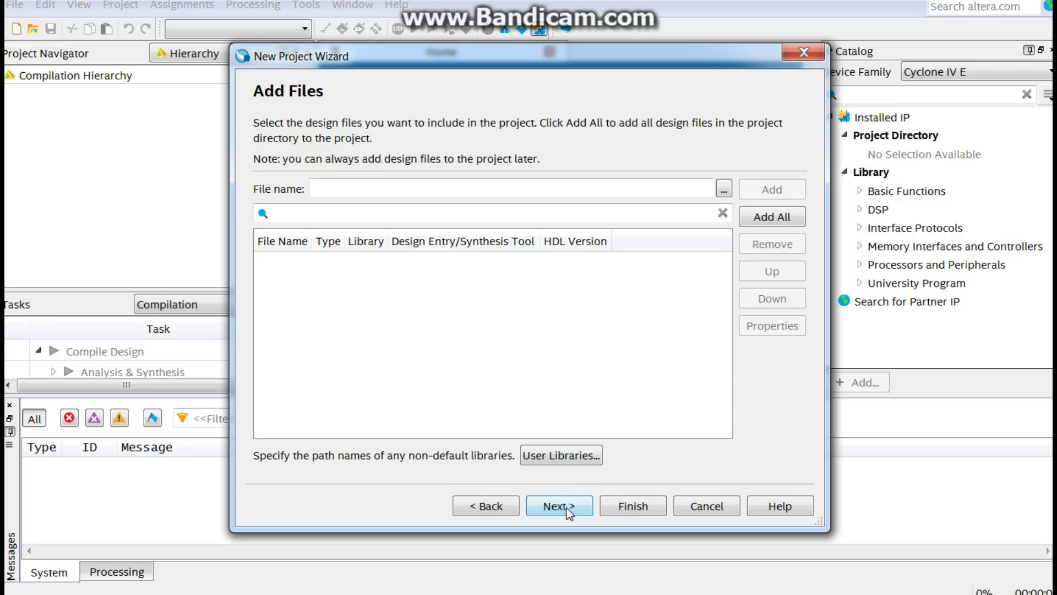
pyautogui.click(567, 506)
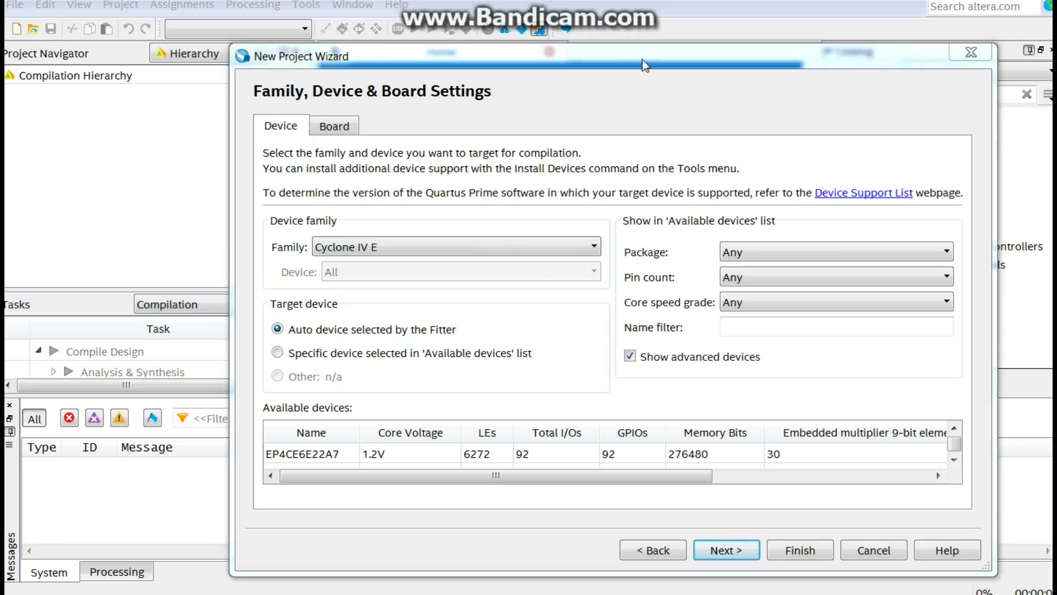
pyautogui.moveTo(642, 58); pyautogui.dragTo(529, 6)
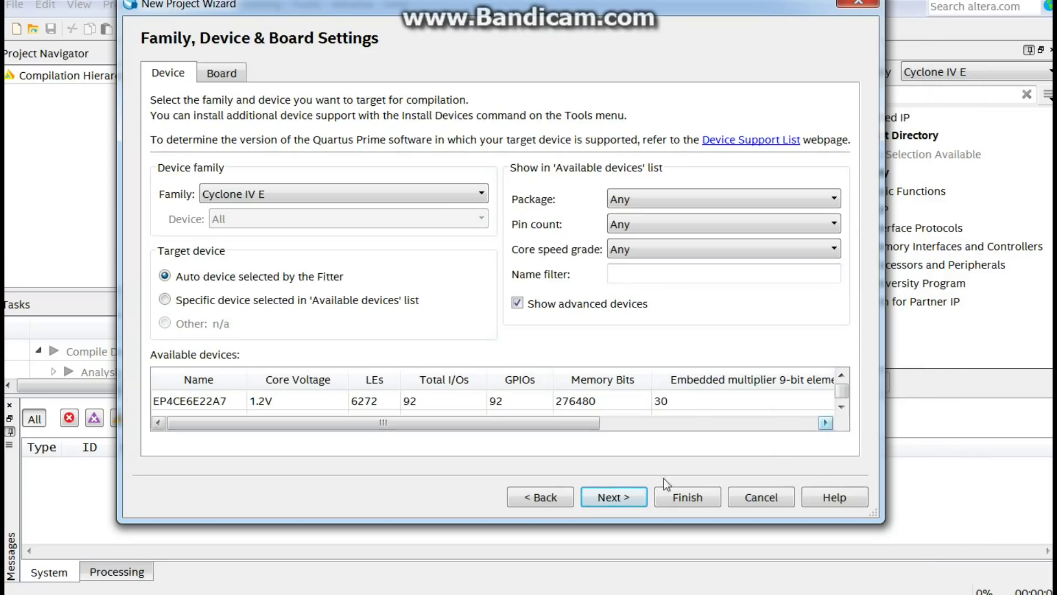
# Select Cyclone IV E device EP4CE22F17C6 and leave the EDA tool settings unset
pyautogui.moveTo(519, 524); pyautogui.dragTo(515, 579)
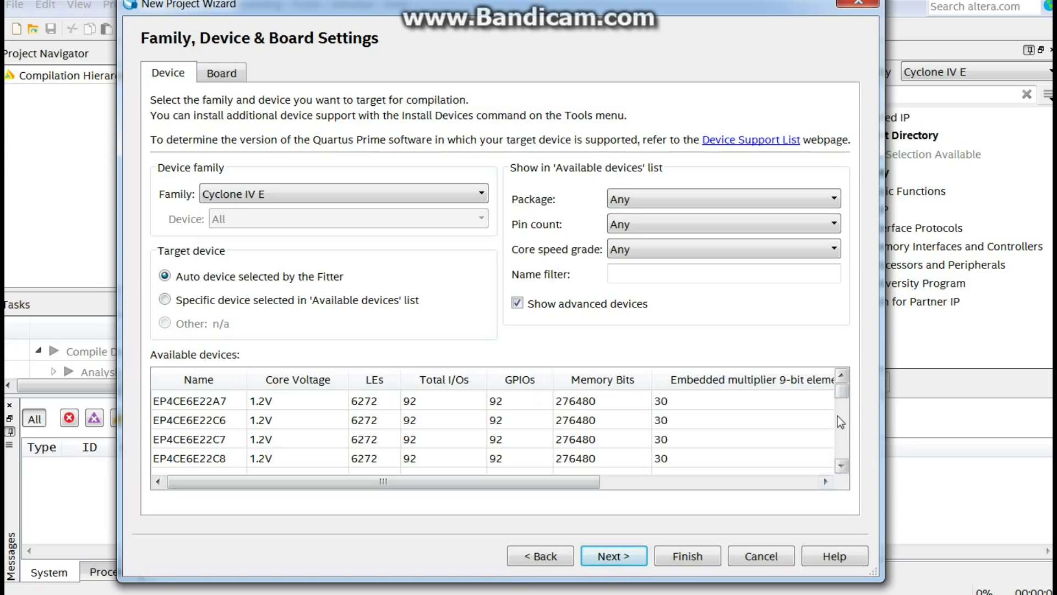
pyautogui.scroll(-4, 839, 407)
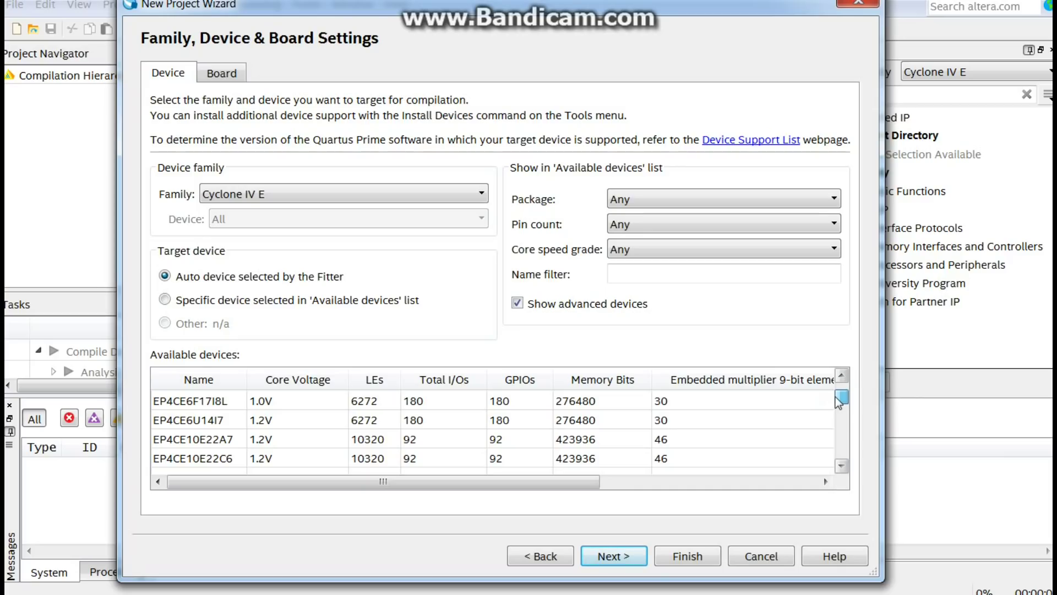
pyautogui.scroll(-1, 839, 402)
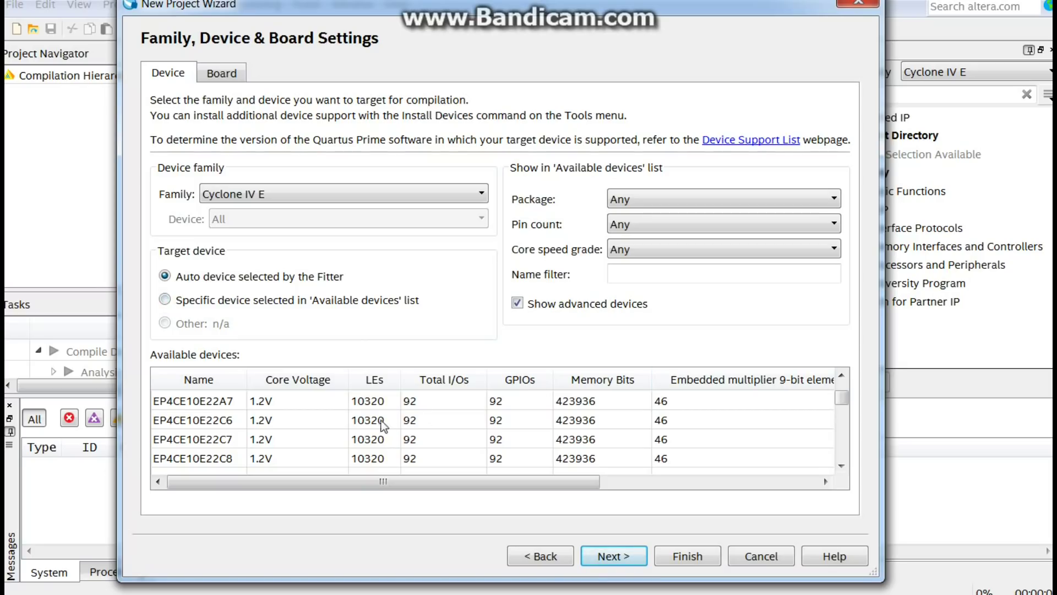
pyautogui.scroll(-3, 335, 418)
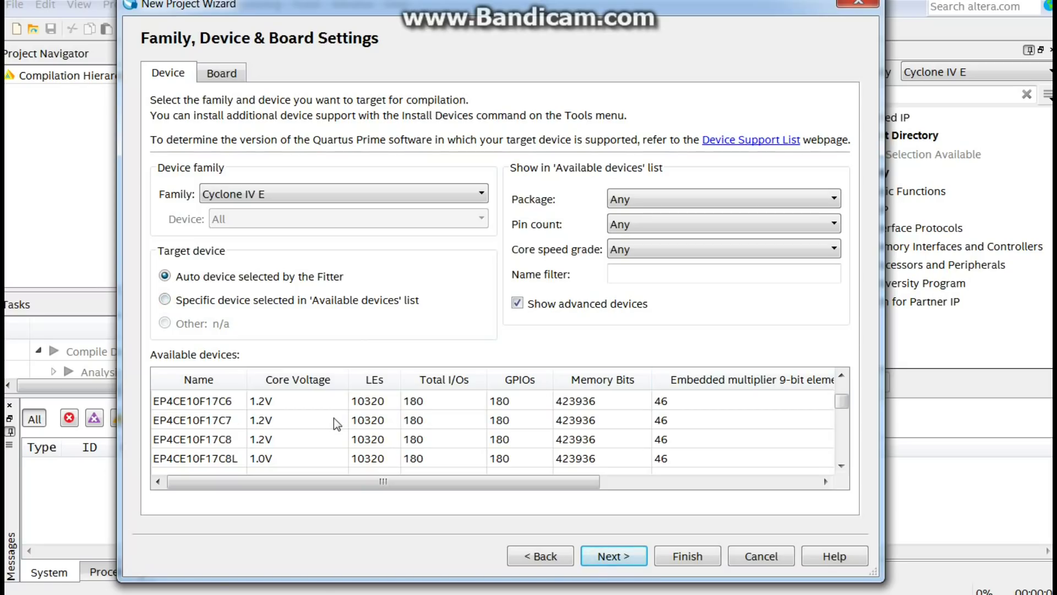
pyautogui.scroll(-10, 306, 454)
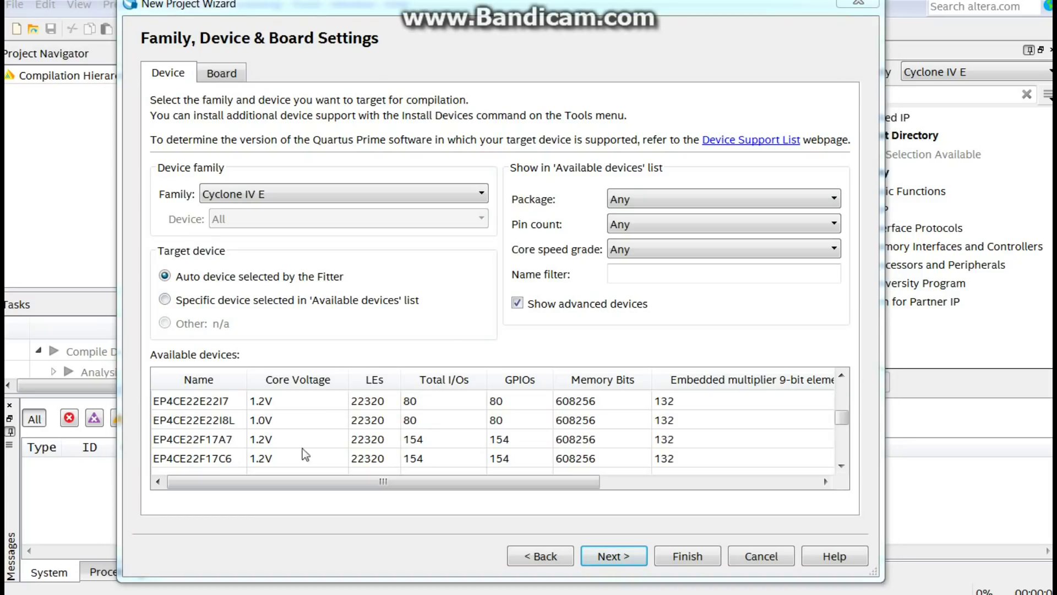
pyautogui.click(218, 458)
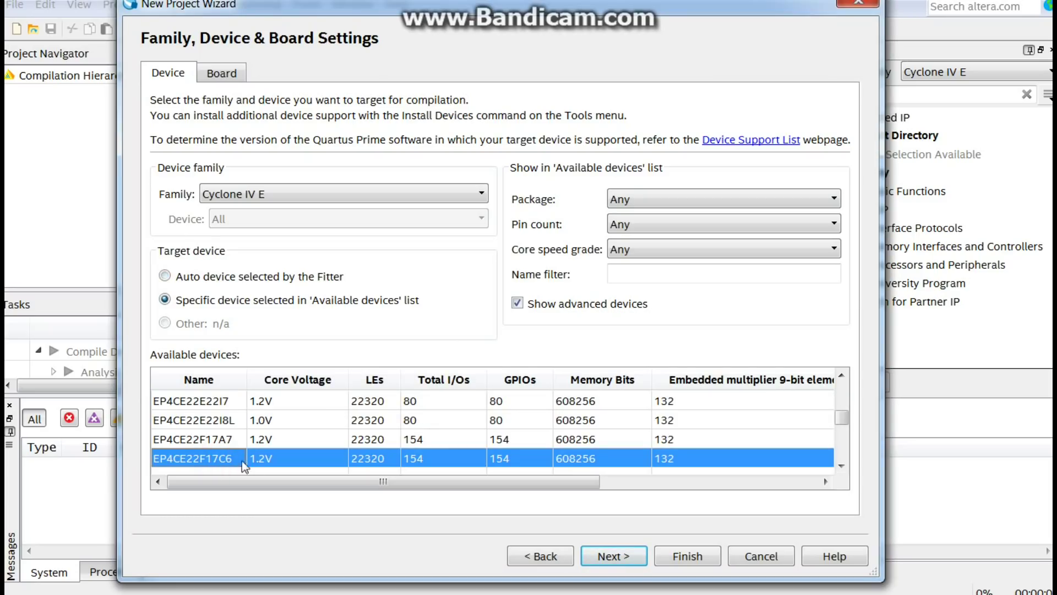
pyautogui.click(615, 556)
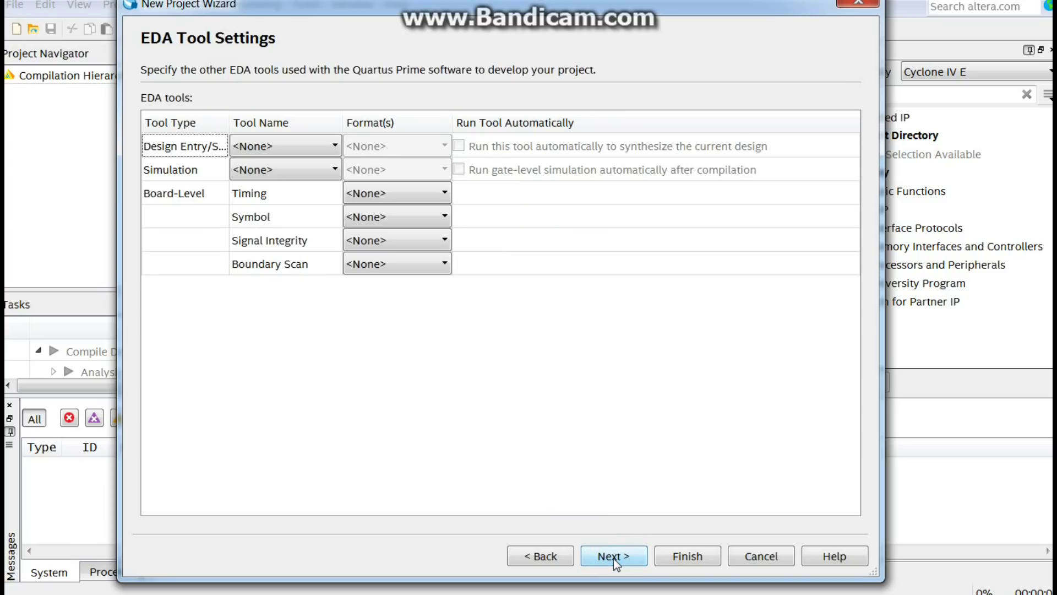
pyautogui.click(614, 556)
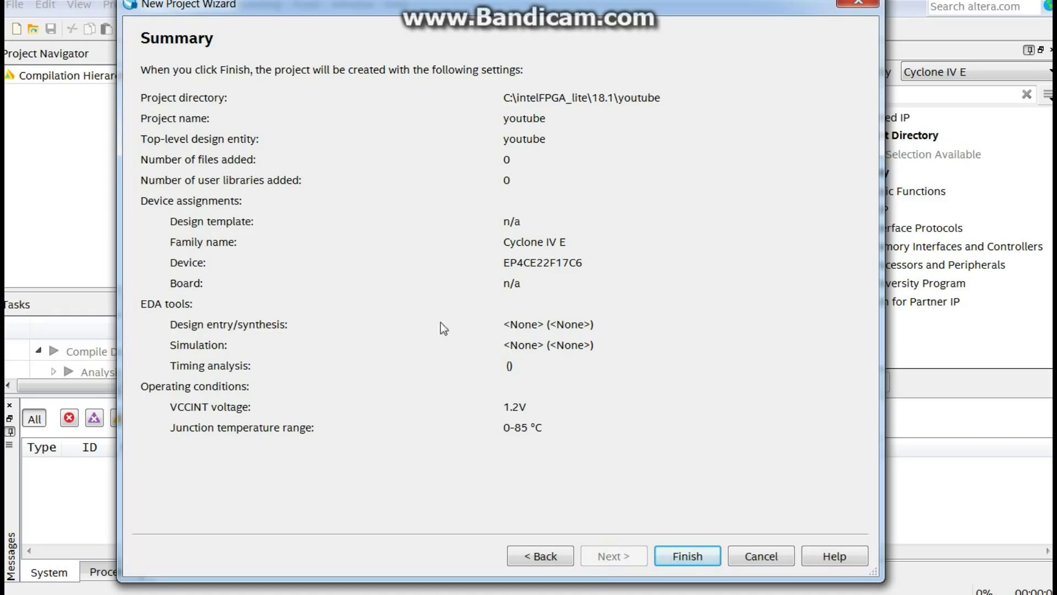
# Finish the wizard so the youtube project opens targeting EP4CE22F17C6
pyautogui.click(682, 557)
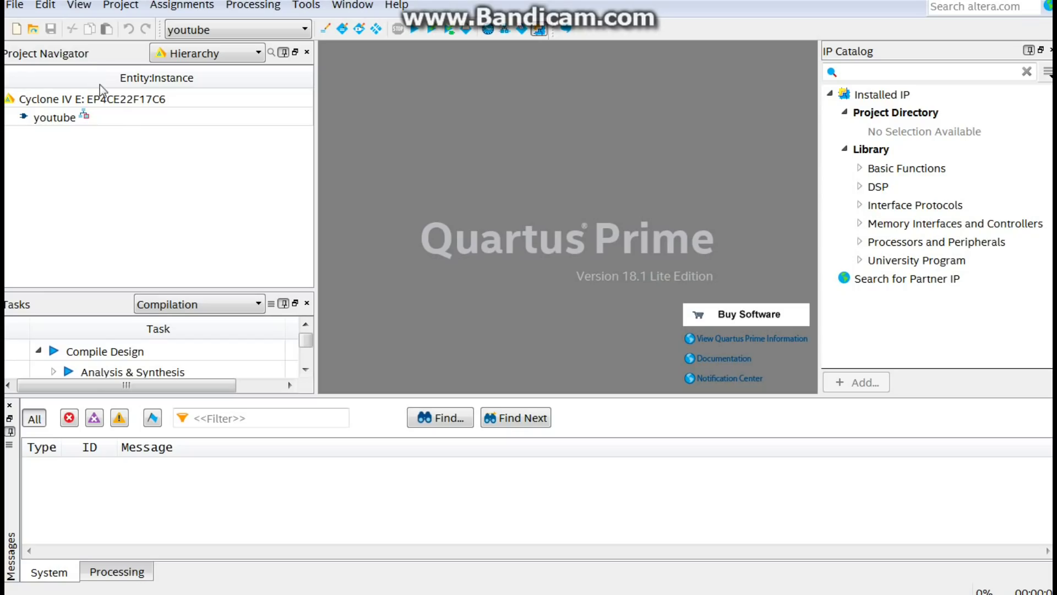
# Try opening the youtube entity and dismiss the missing design entity message
pyautogui.rightClick(62, 119)
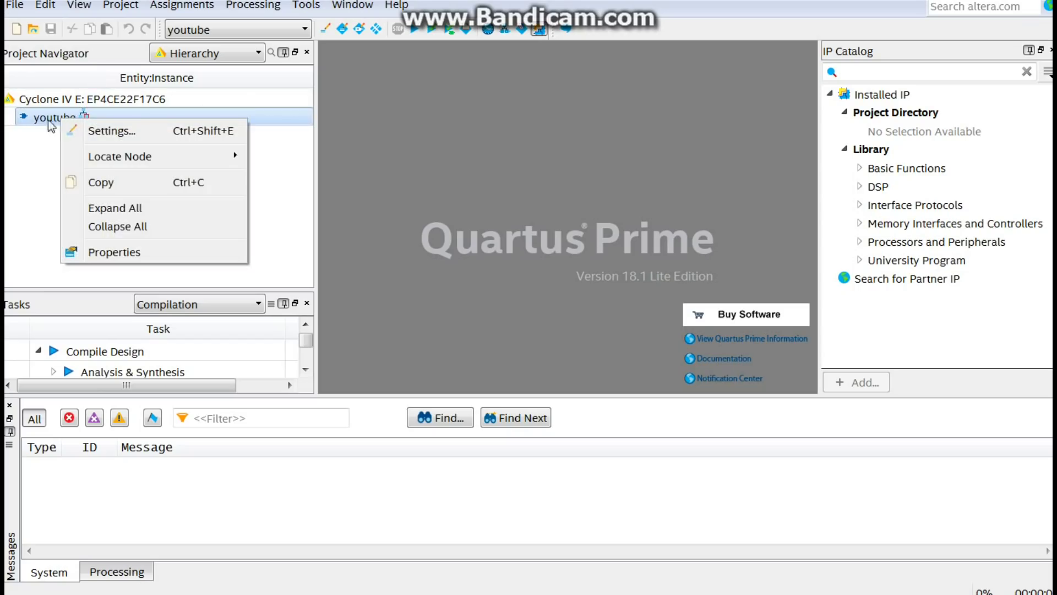
pyautogui.click(55, 118)
pyautogui.doubleClick(55, 119)
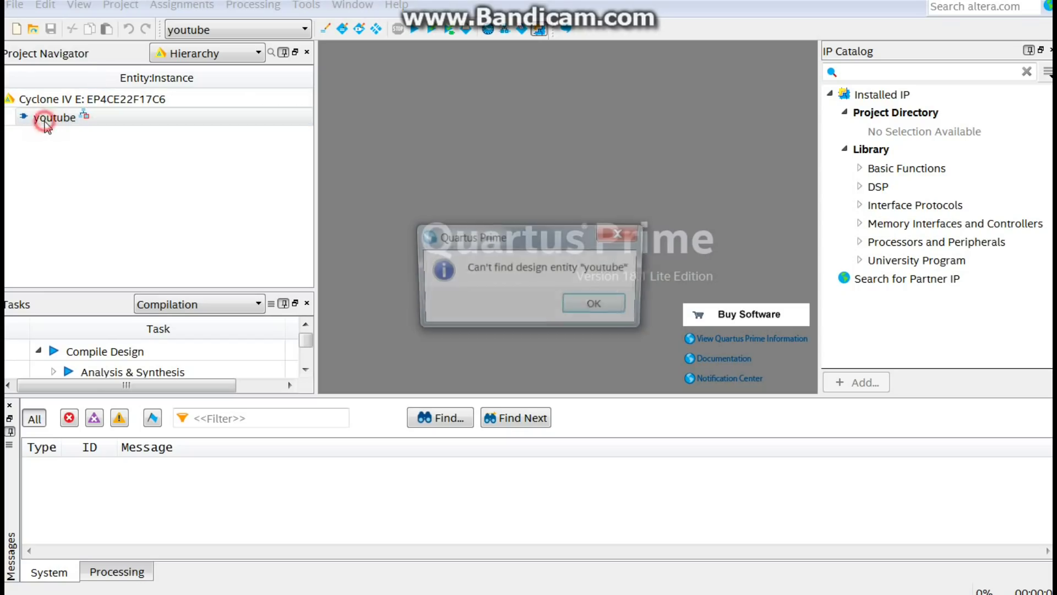
pyautogui.click(588, 311)
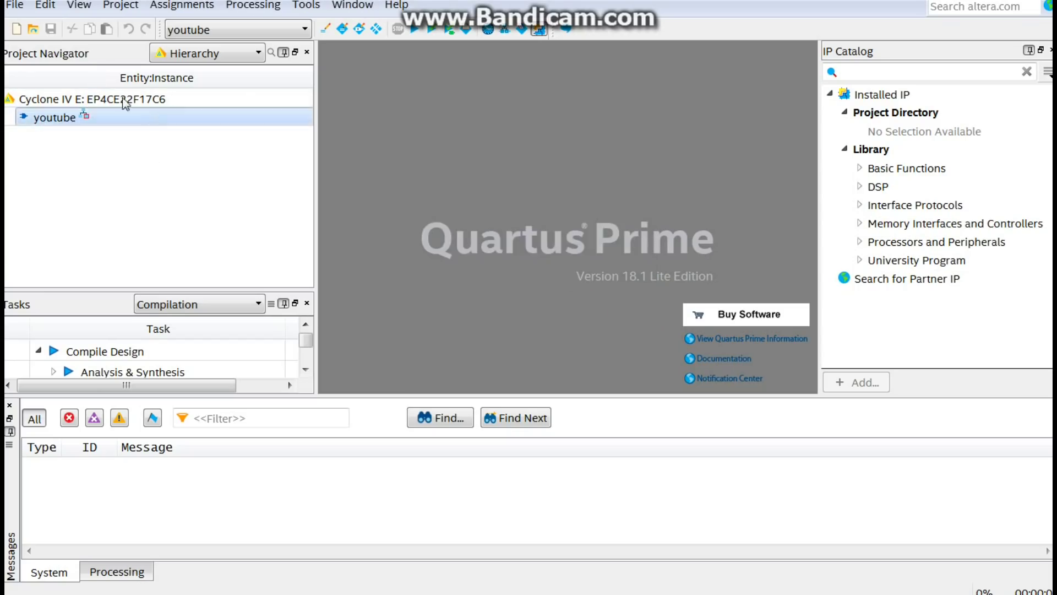
# Create a new Block Diagram/Schematic File, Block1.bdf
pyautogui.click(17, 6)
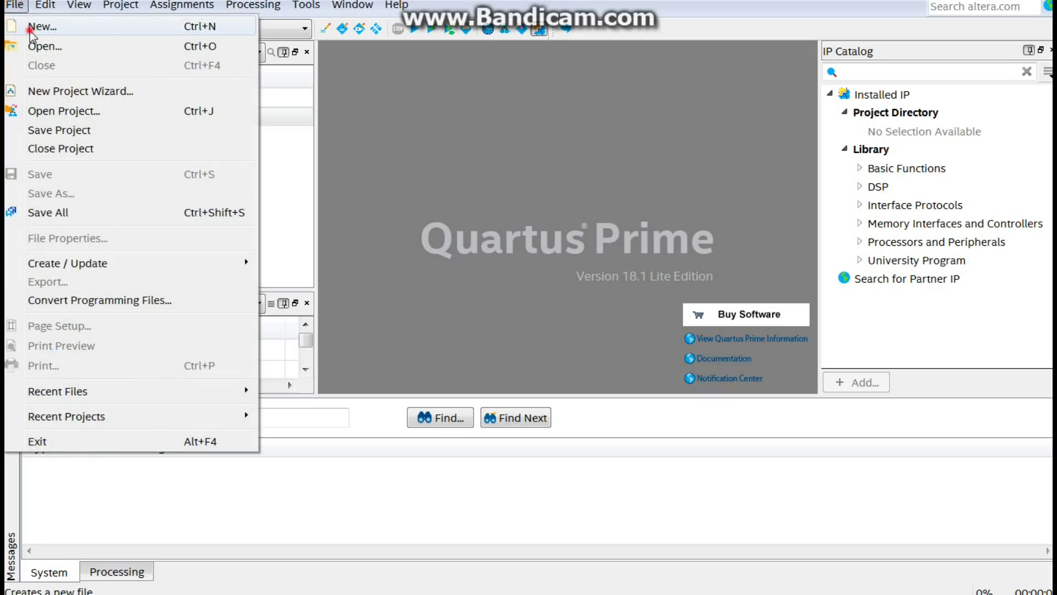
pyautogui.click(42, 26)
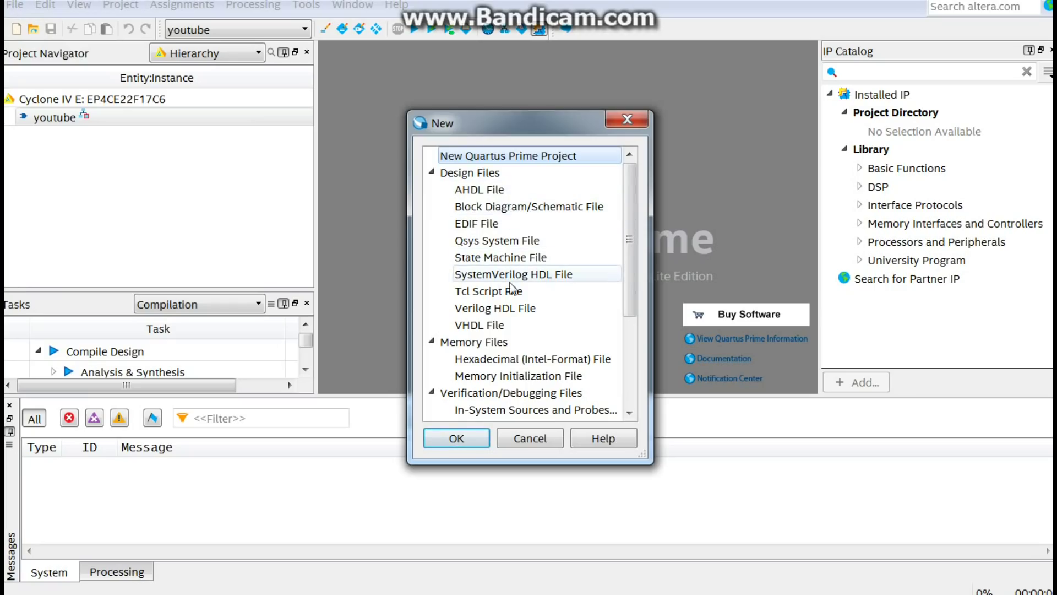
pyautogui.click(497, 207)
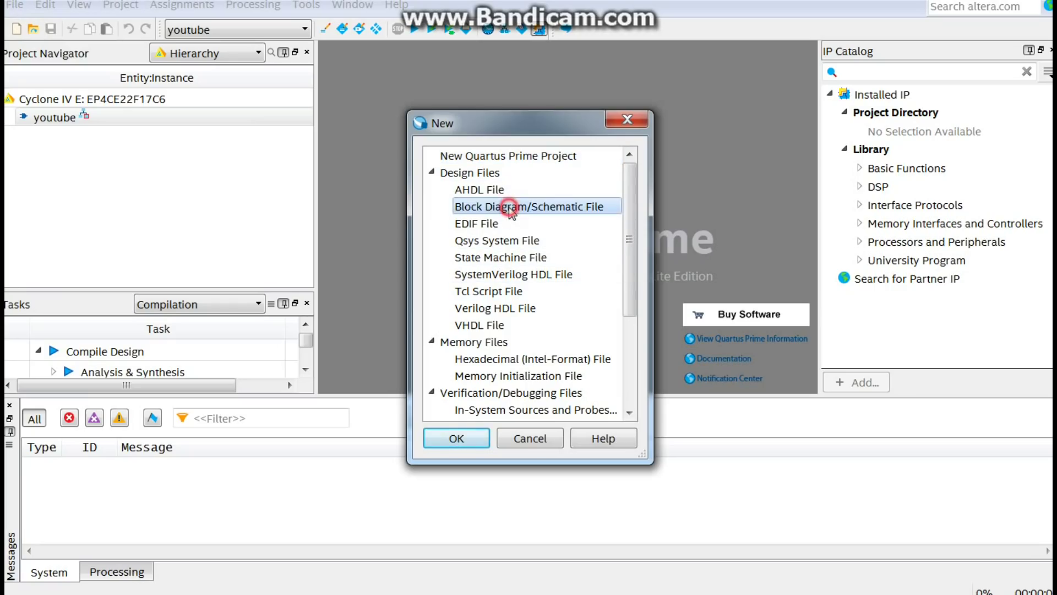
pyautogui.click(469, 439)
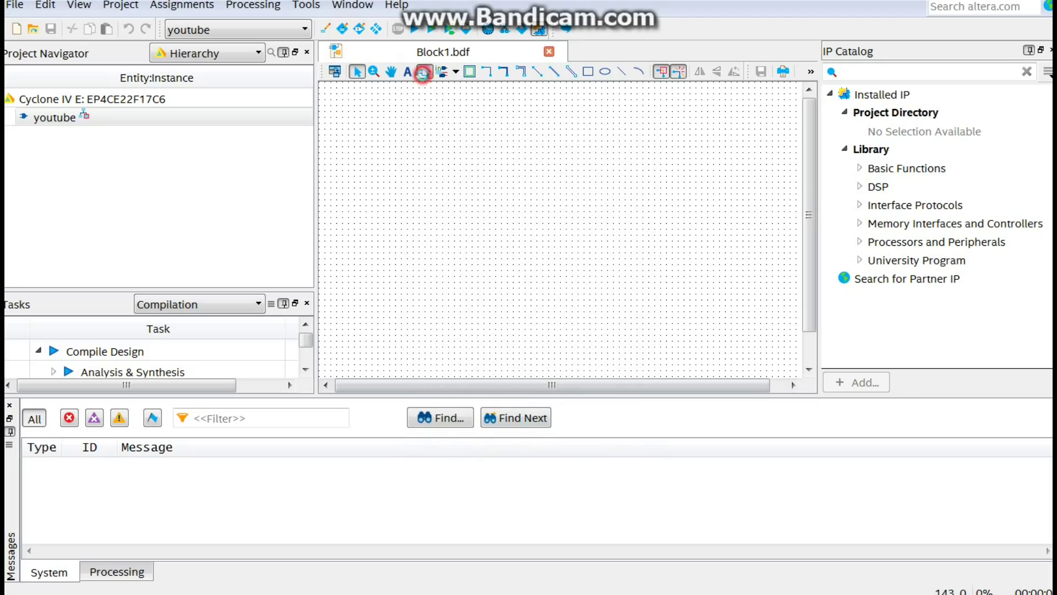
pyautogui.click(424, 71)
# Place an lpm_xor symbol from the megafunctions > gates library onto the diagram
pyautogui.moveTo(534, 194); pyautogui.dragTo(471, 123)
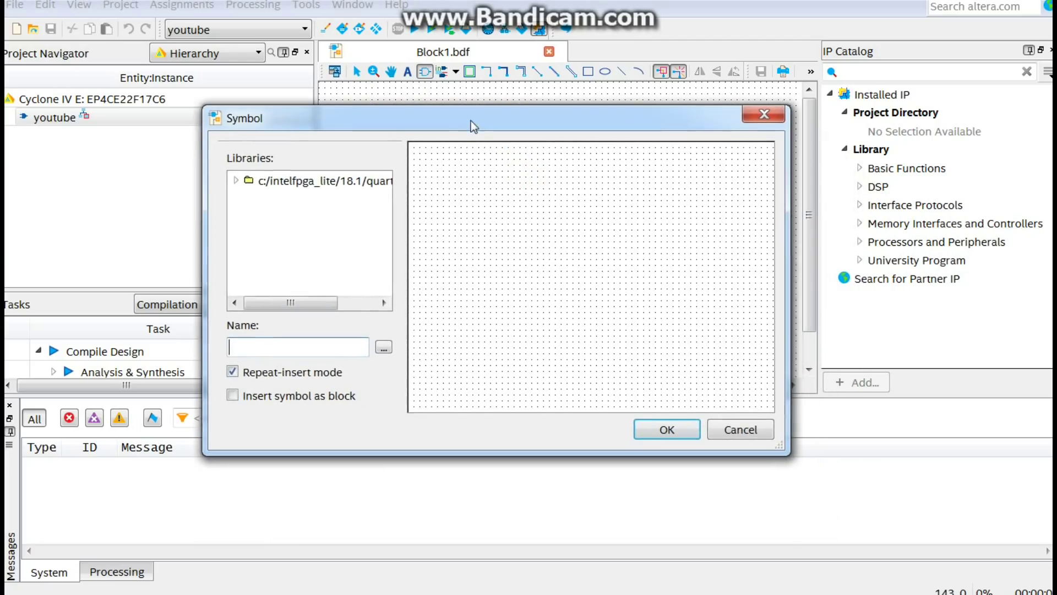
pyautogui.click(236, 180)
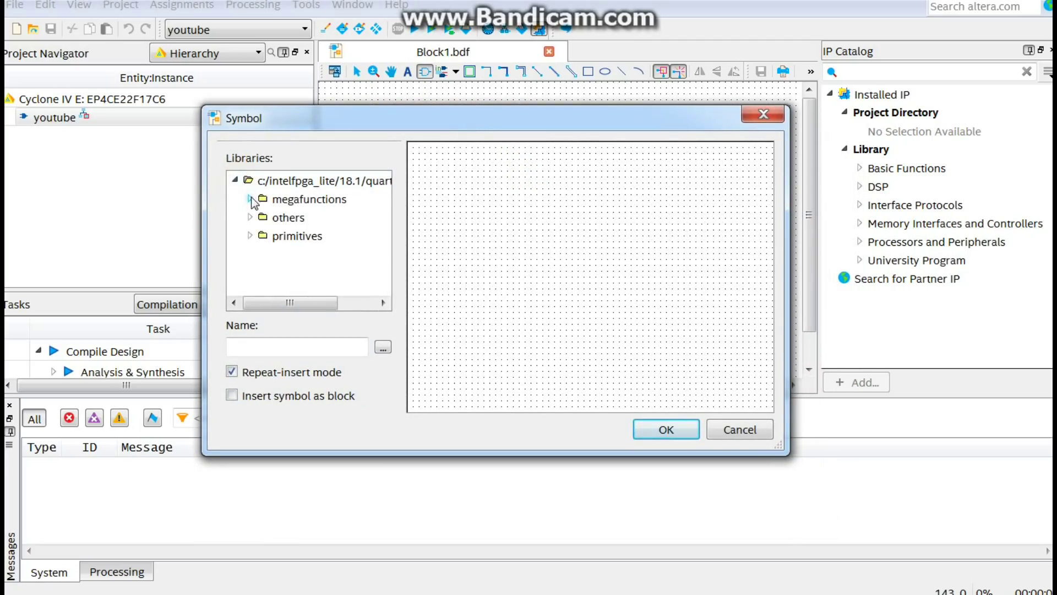
pyautogui.click(251, 199)
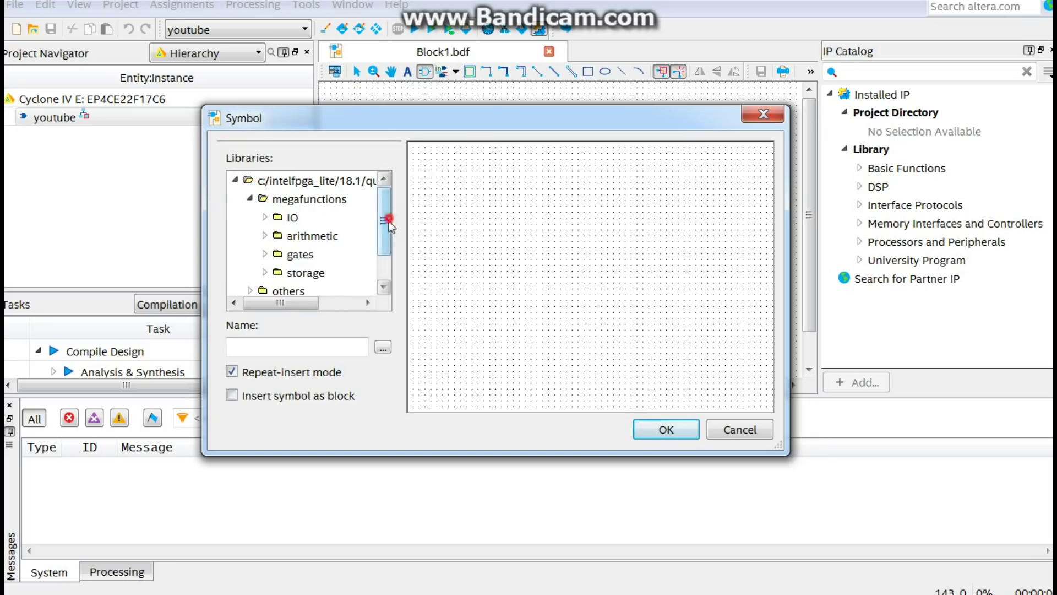
pyautogui.moveTo(388, 220); pyautogui.dragTo(384, 255)
pyautogui.click(264, 236)
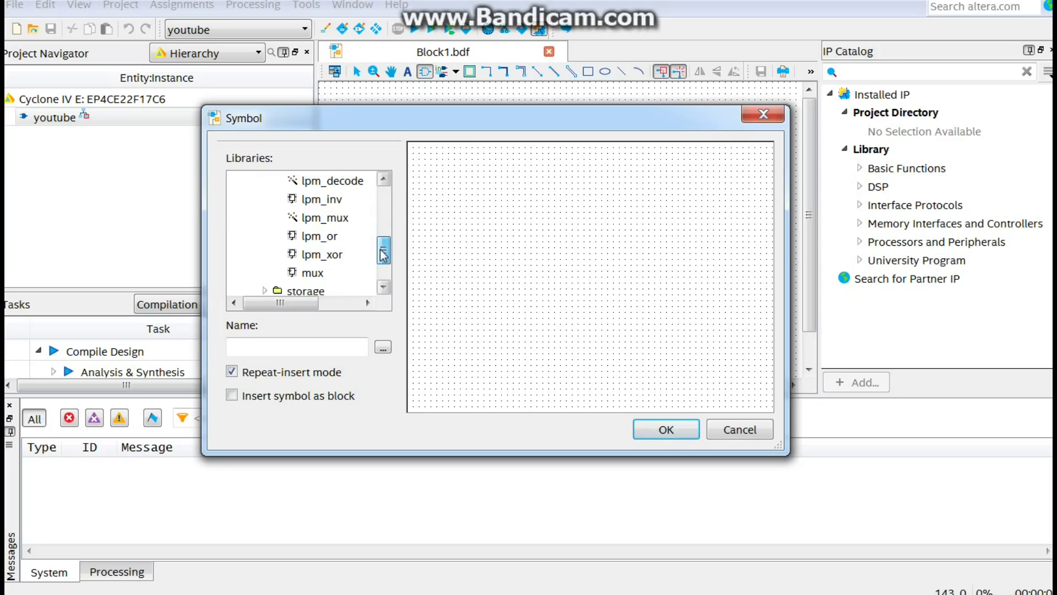
pyautogui.click(322, 256)
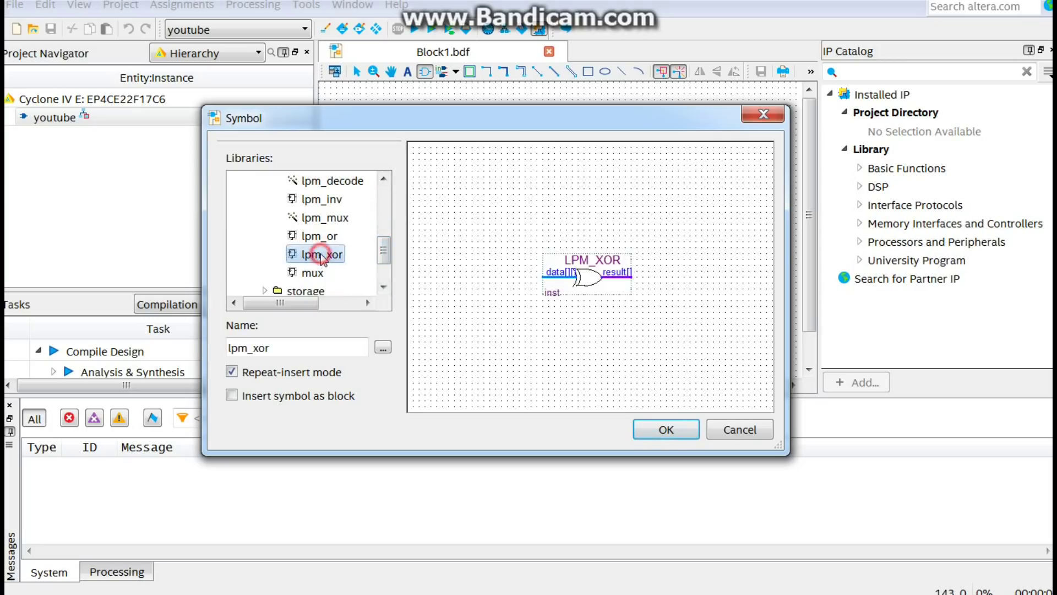
pyautogui.click(667, 430)
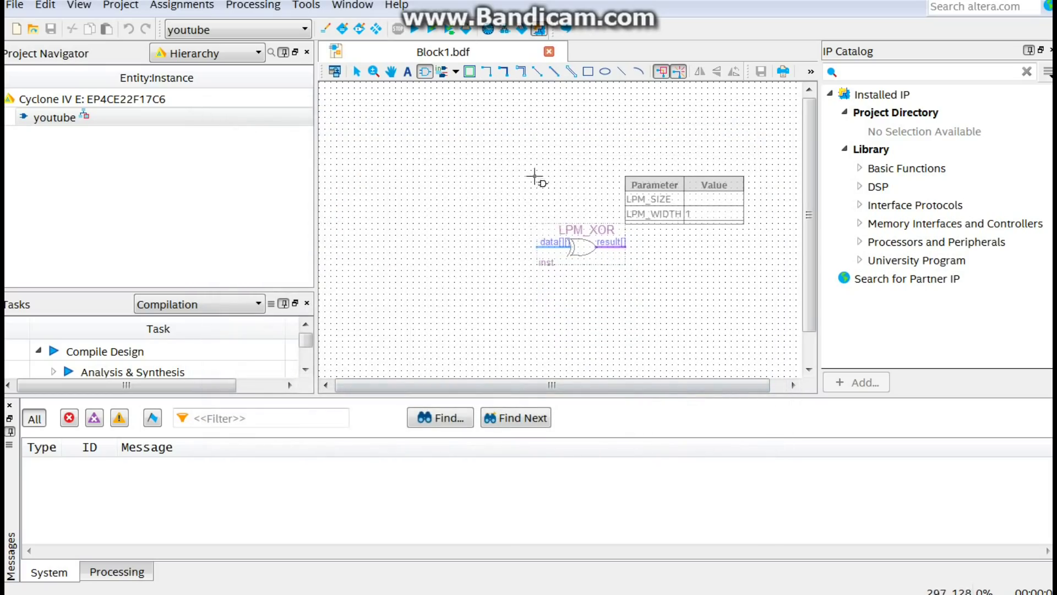
pyautogui.click(518, 176)
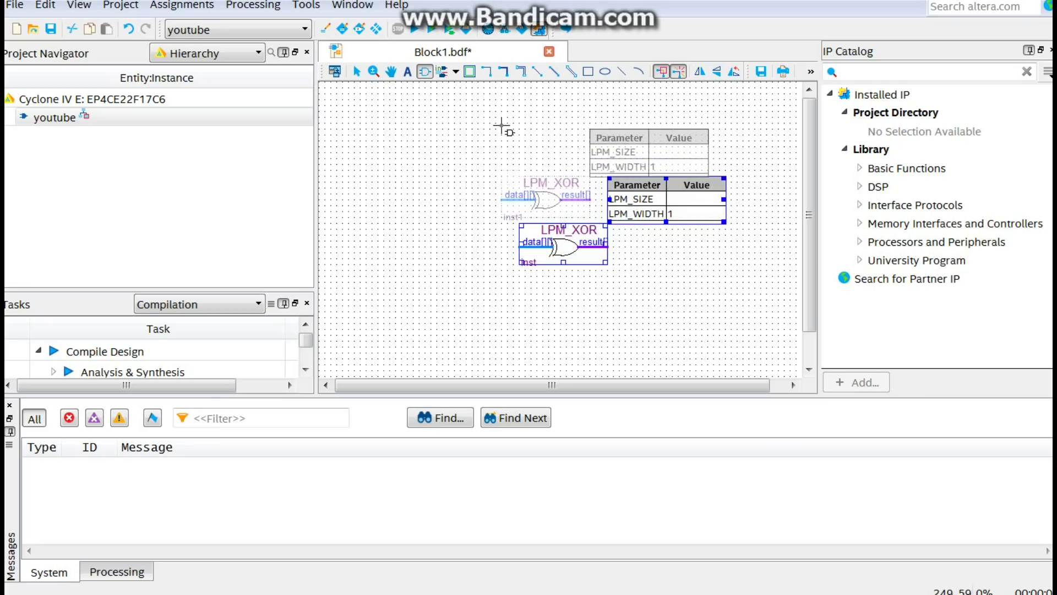
# Stop placing copies and delete the extra LPM_XOR symbol
pyautogui.rightClick(389, 117)
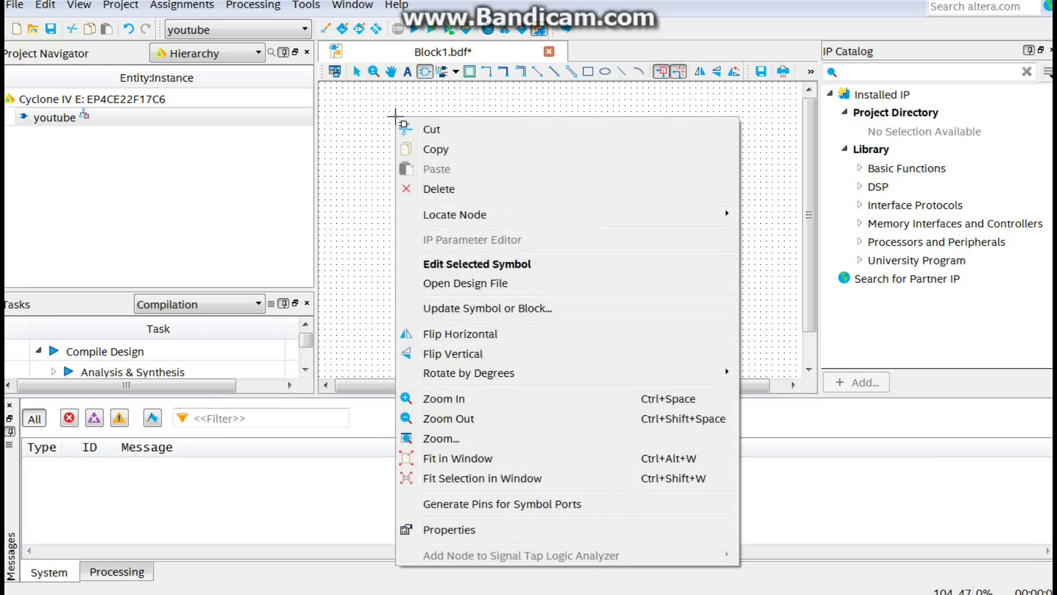
pyautogui.click(373, 119)
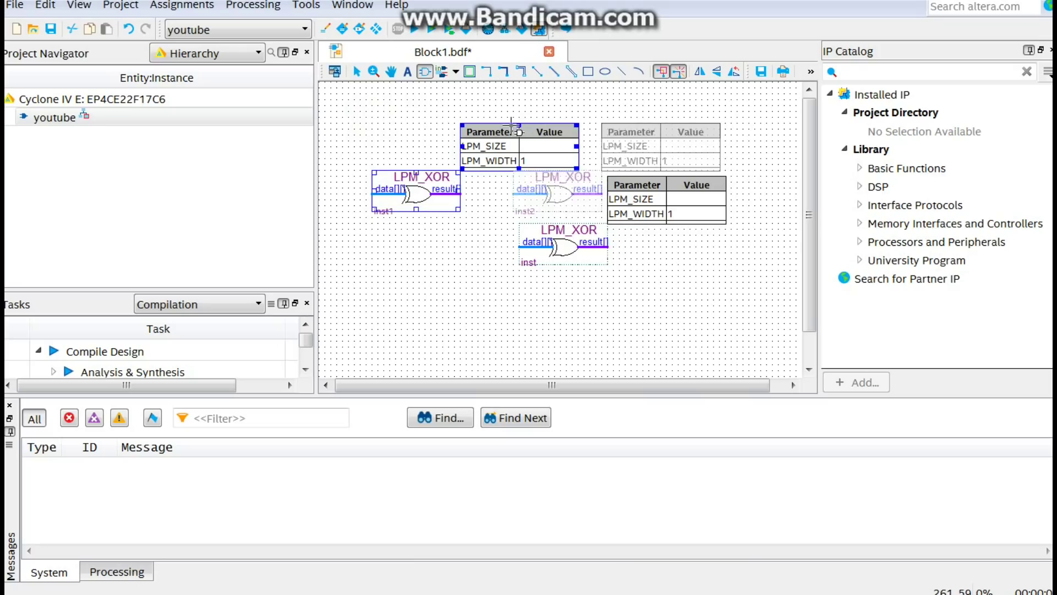
pyautogui.press('Escape')
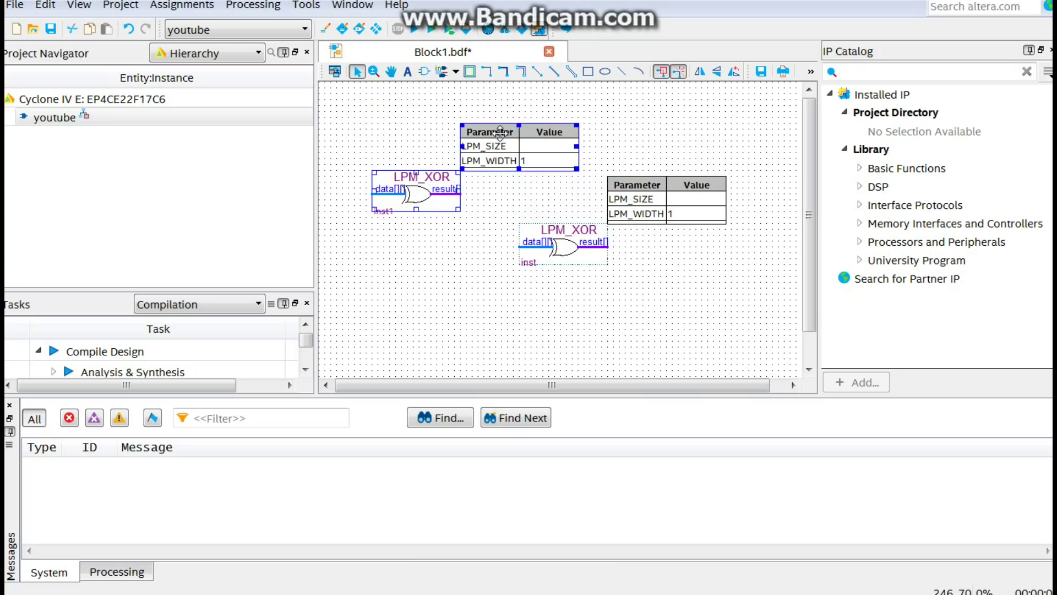
pyautogui.press('Delete')
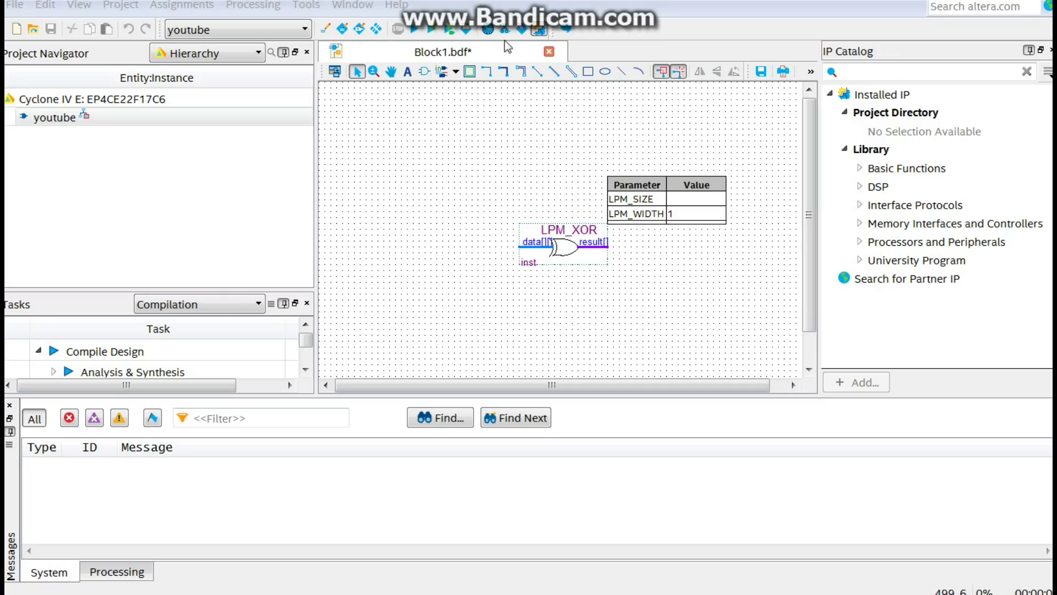
# Place an input pin to the left of the LPM_XOR symbol
pyautogui.click(456, 72)
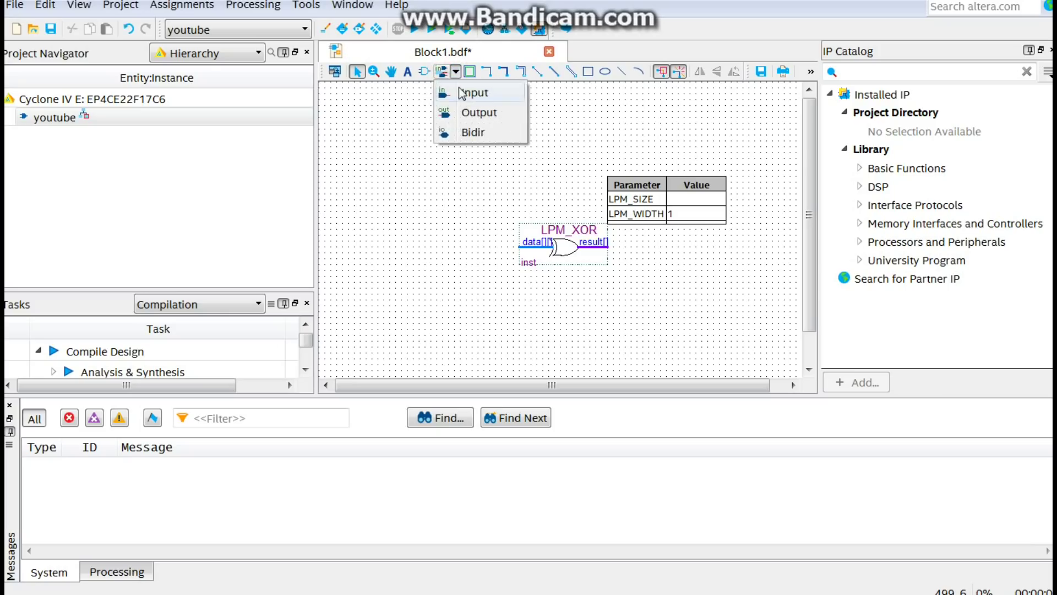
pyautogui.click(472, 92)
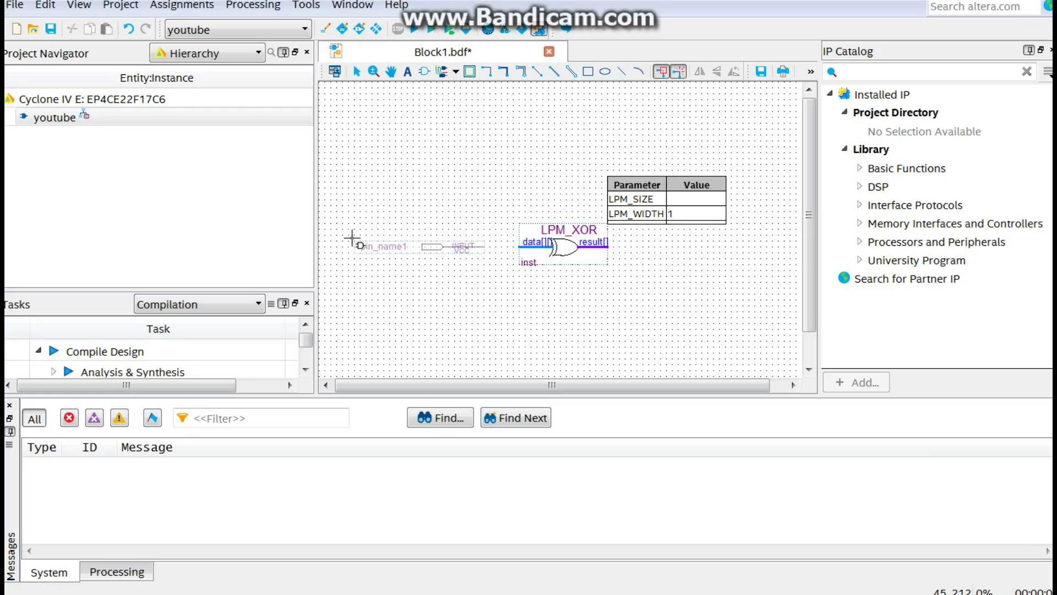
pyautogui.click(351, 238)
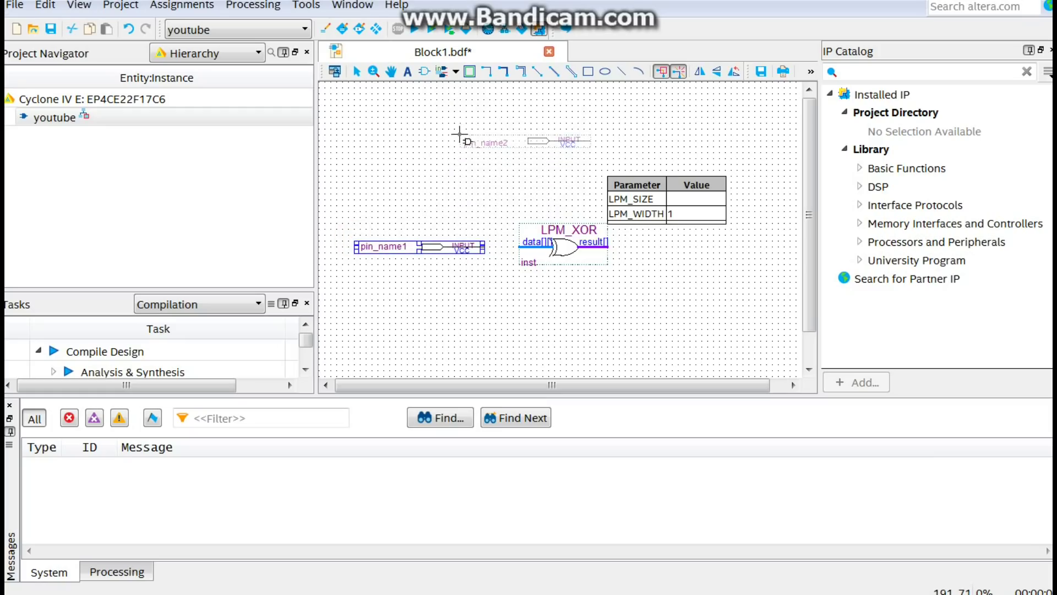
pyautogui.press('Escape')
# Place an output pin to the right of the LPM_XOR symbol
pyautogui.click(455, 71)
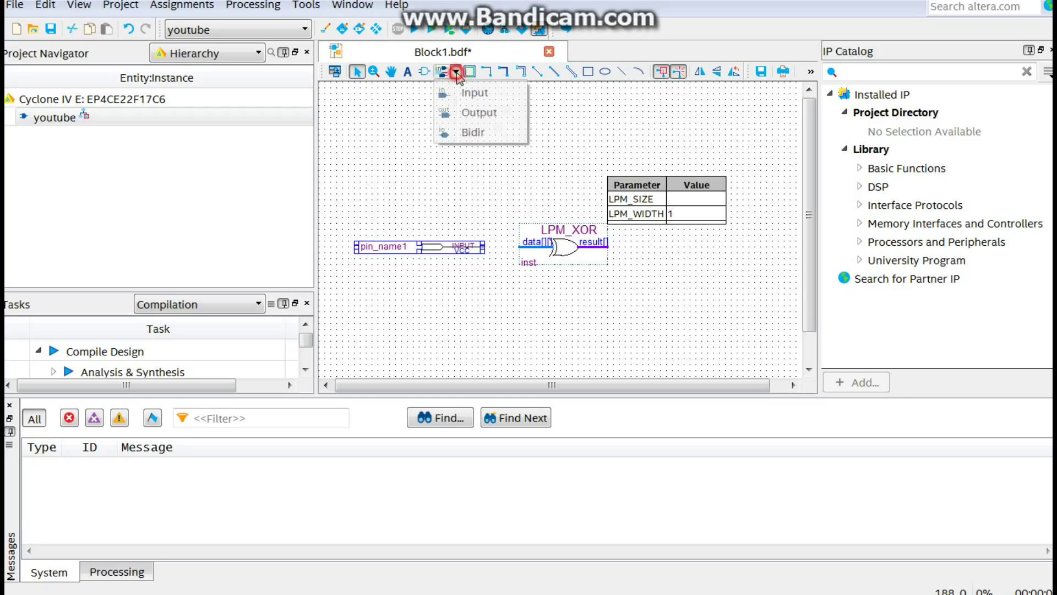
pyautogui.click(461, 113)
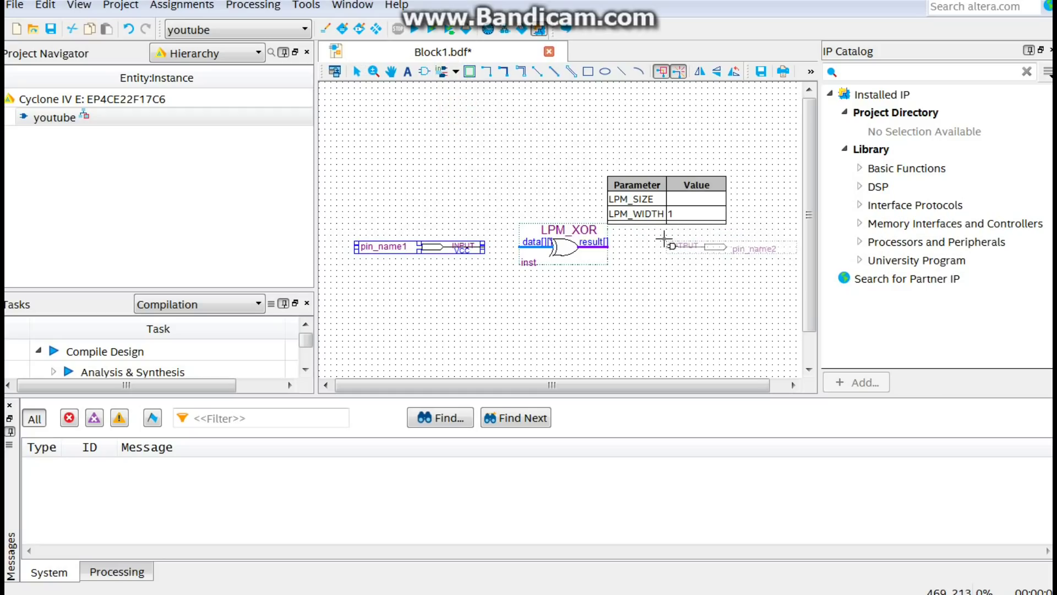
pyautogui.click(664, 238)
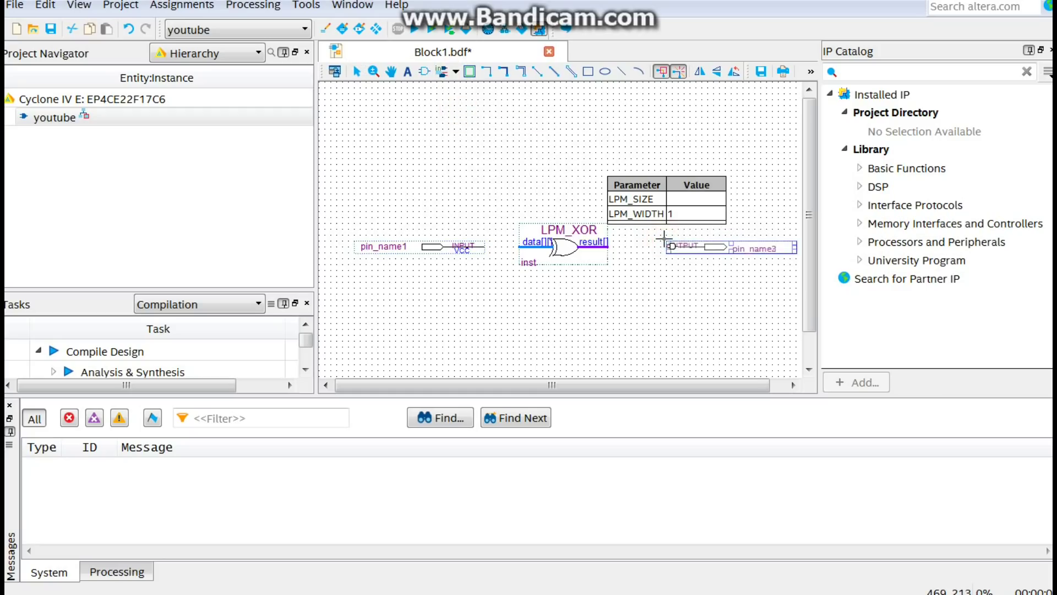
pyautogui.press('Escape')
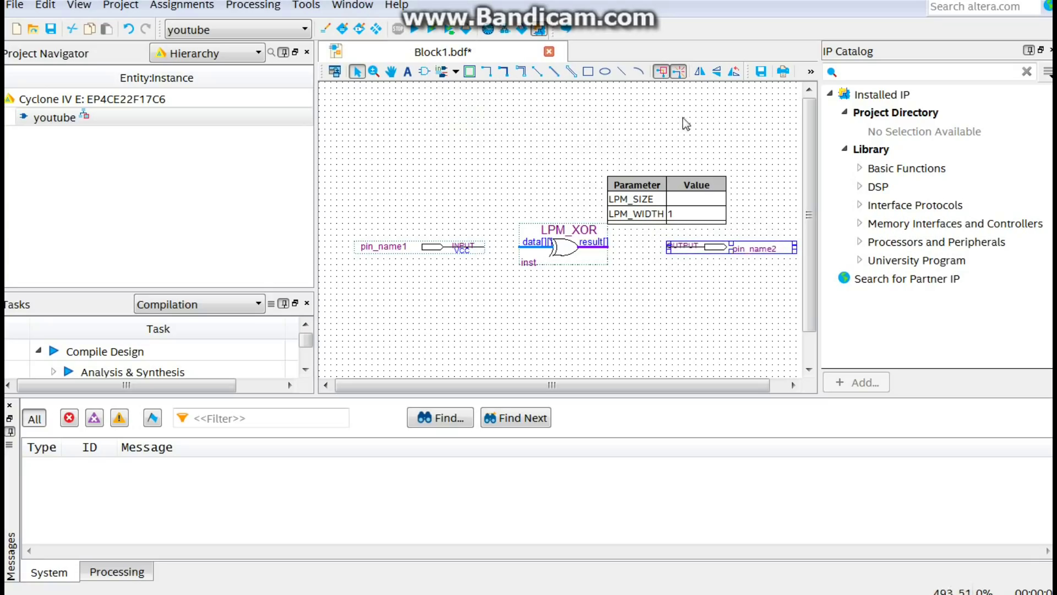
pyautogui.click(538, 71)
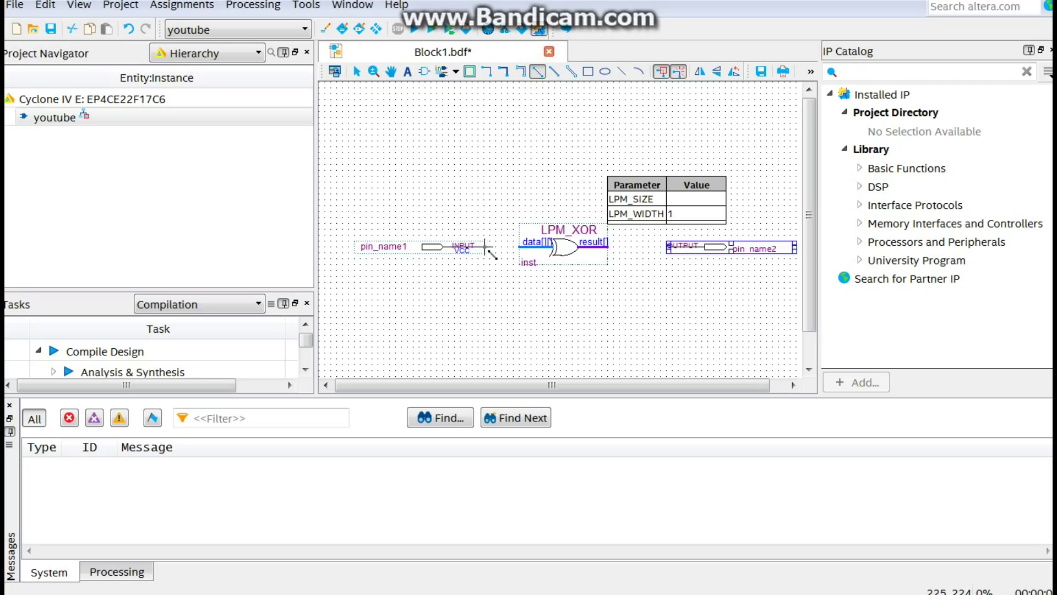
# Draw wires from pin_name1 to the XOR data[] input and from result[] to pin_name2
pyautogui.moveTo(483, 246); pyautogui.dragTo(520, 246)
pyautogui.click(484, 247)
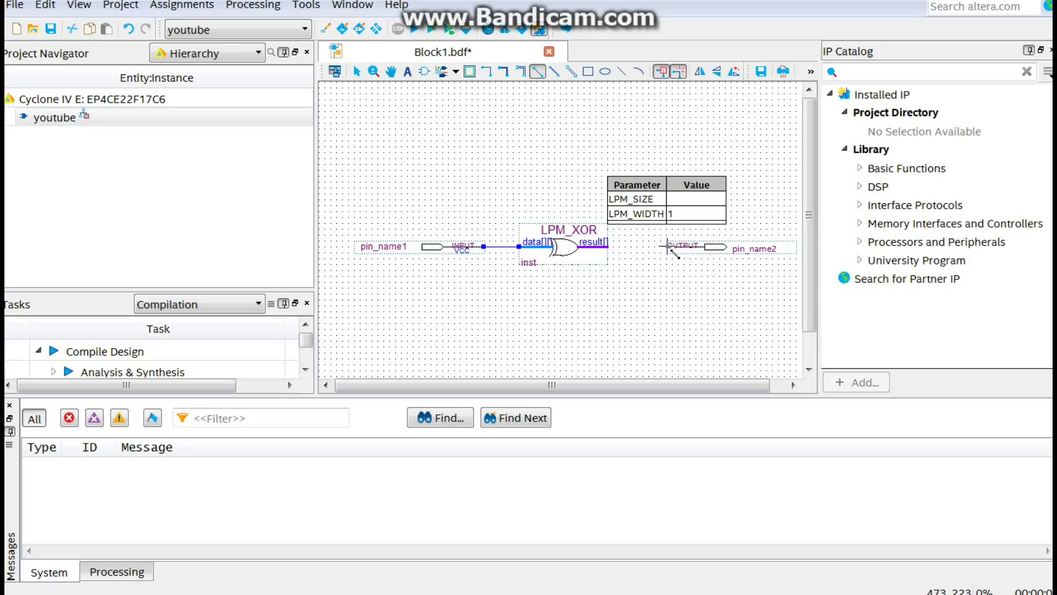
pyautogui.moveTo(667, 246); pyautogui.dragTo(608, 247)
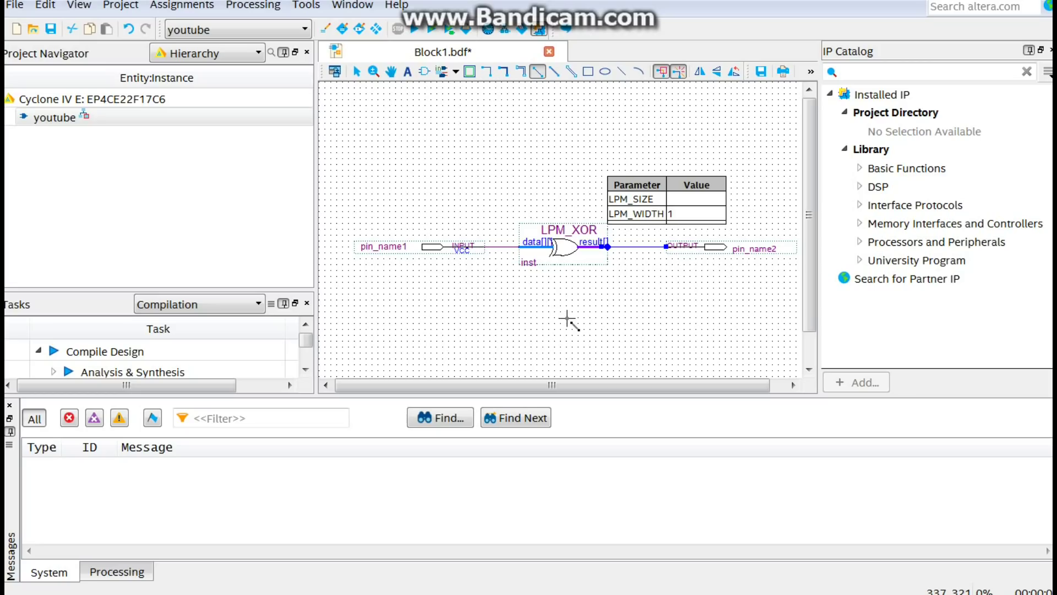
pyautogui.press('Escape')
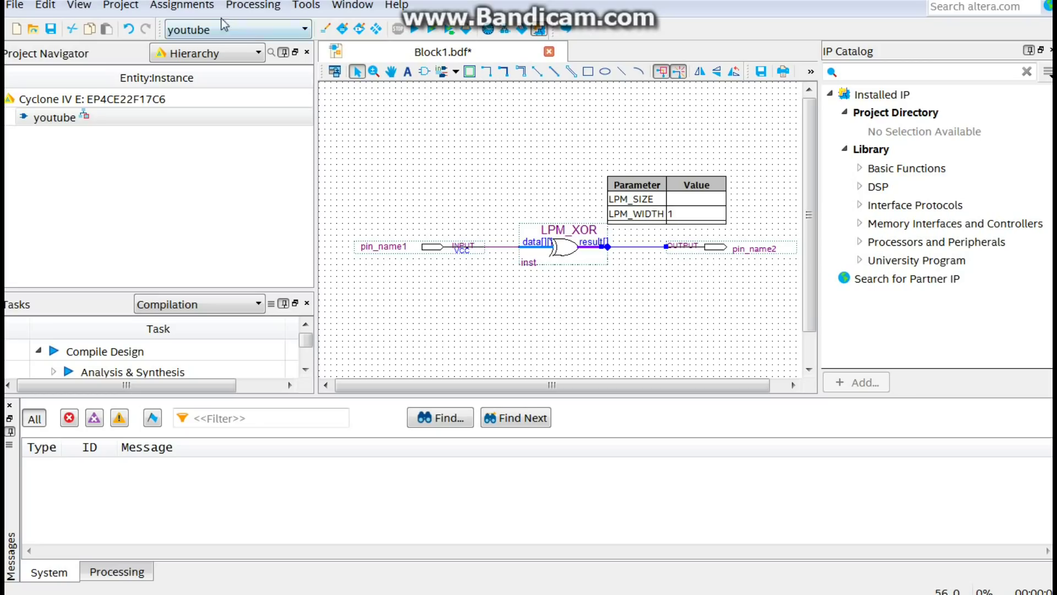
# Open the Pin Planner from the Assignments menu
pyautogui.click(182, 5)
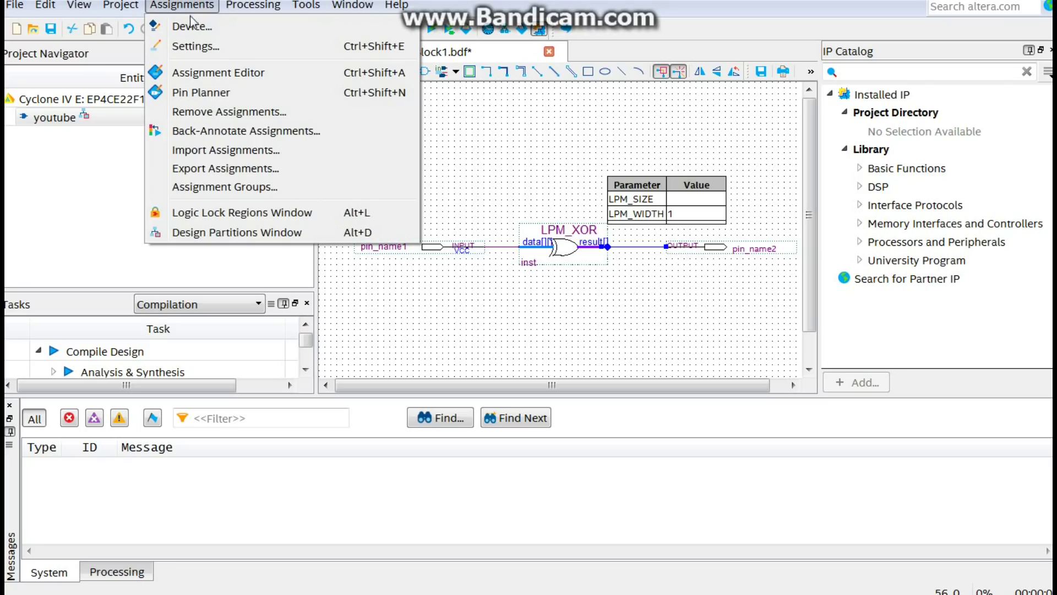
pyautogui.click(201, 93)
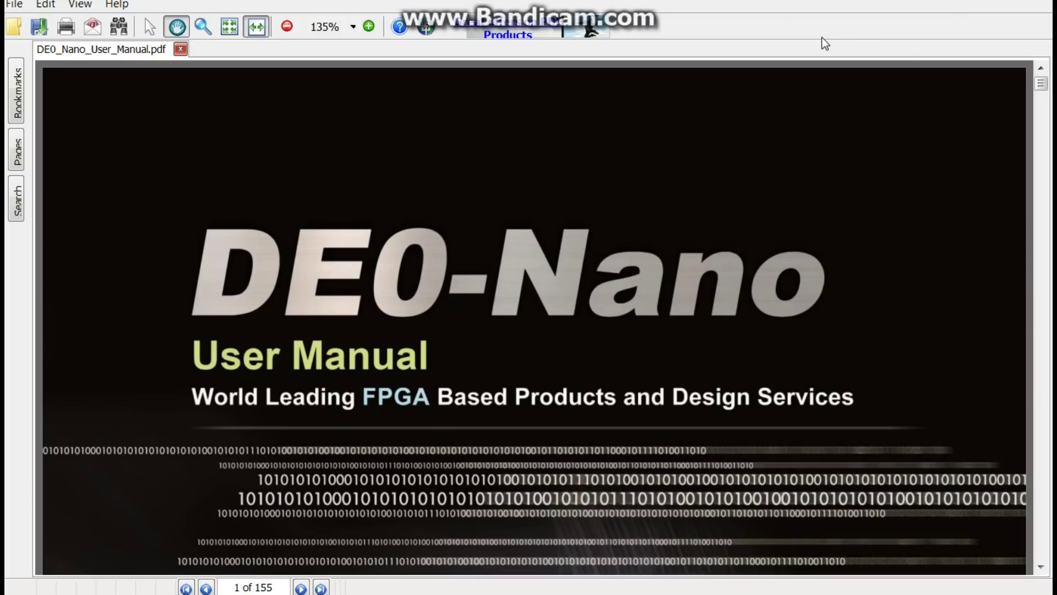
# Scroll the DE0-Nano manual to Figure 3-5 on page 14 showing LED0–LED7 pins
pyautogui.scroll(-10, 792, 162)
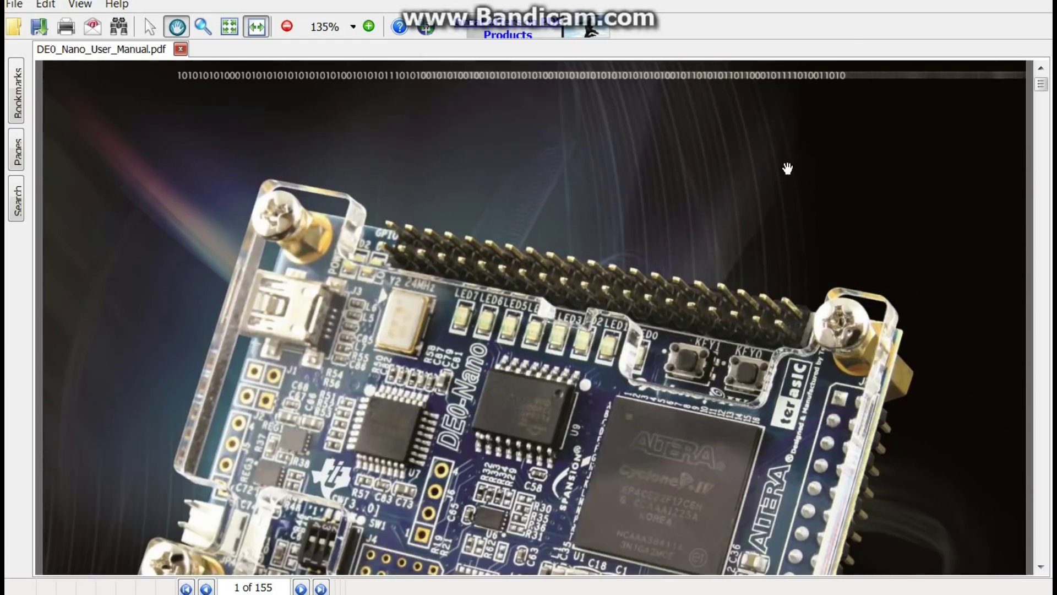
pyautogui.scroll(-20, 782, 182)
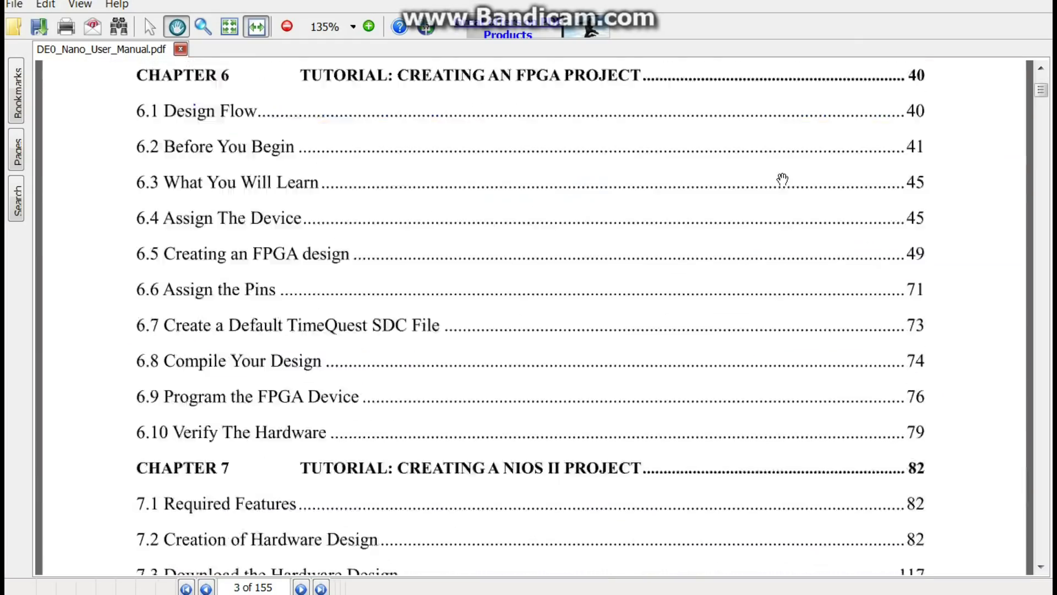
pyautogui.scroll(-20, 787, 192)
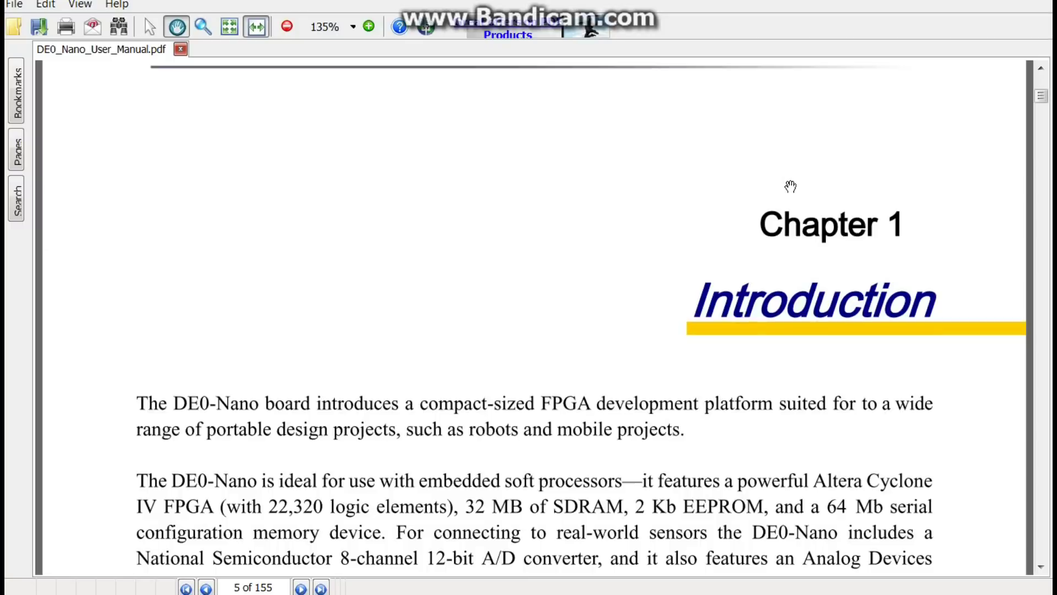
pyautogui.scroll(-20, 798, 190)
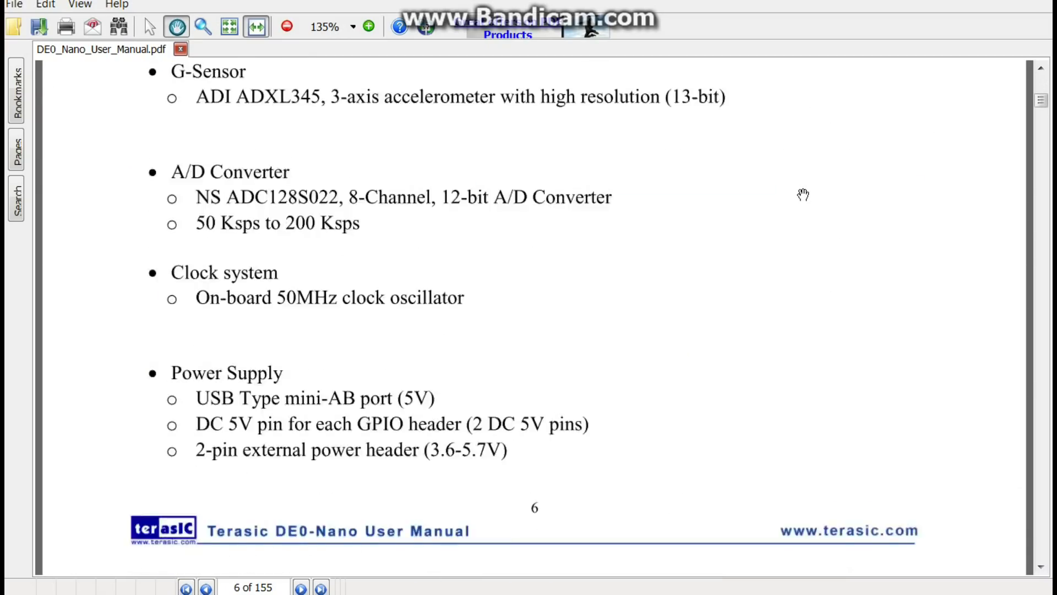
pyautogui.scroll(-20, 805, 194)
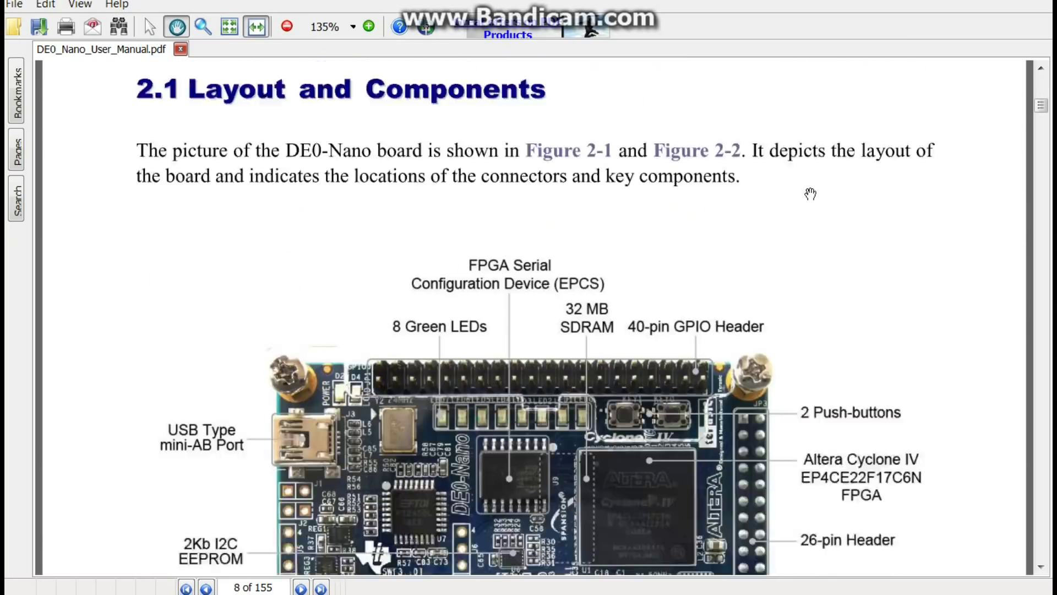
pyautogui.scroll(-20, 810, 193)
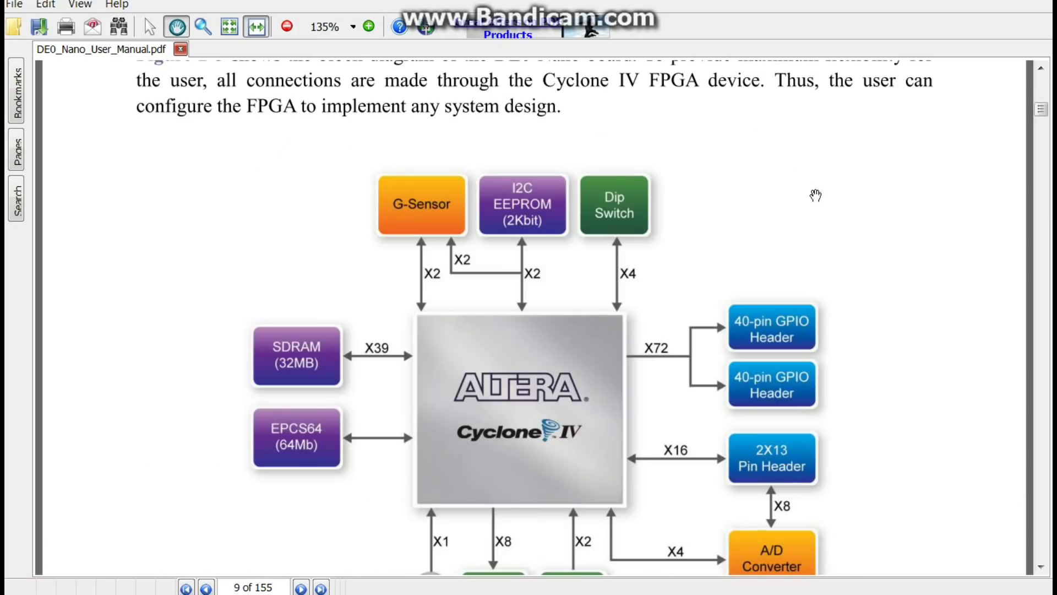
pyautogui.scroll(-20, 817, 195)
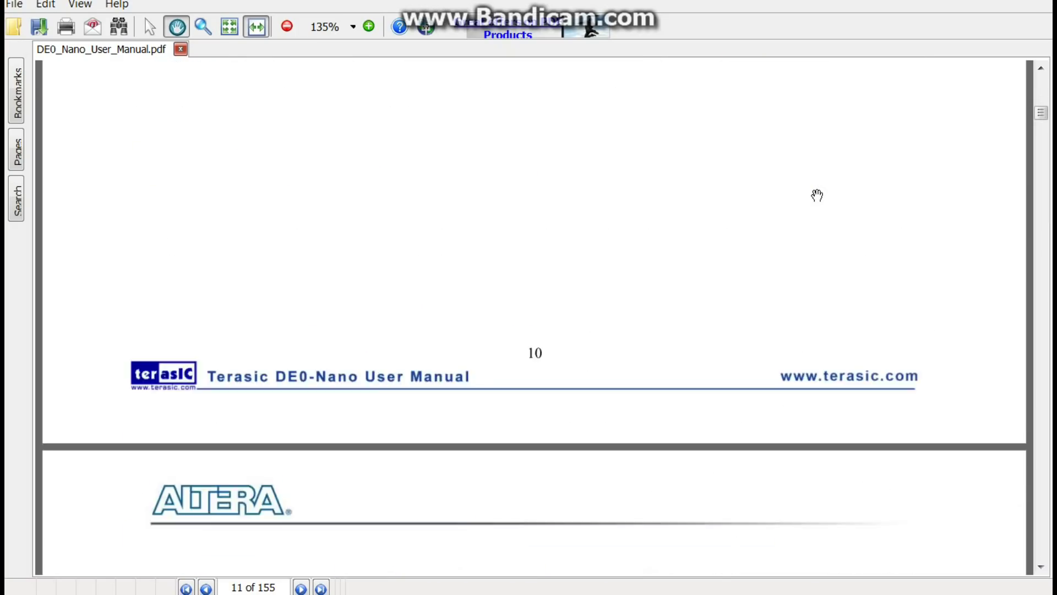
pyautogui.scroll(-20, 817, 195)
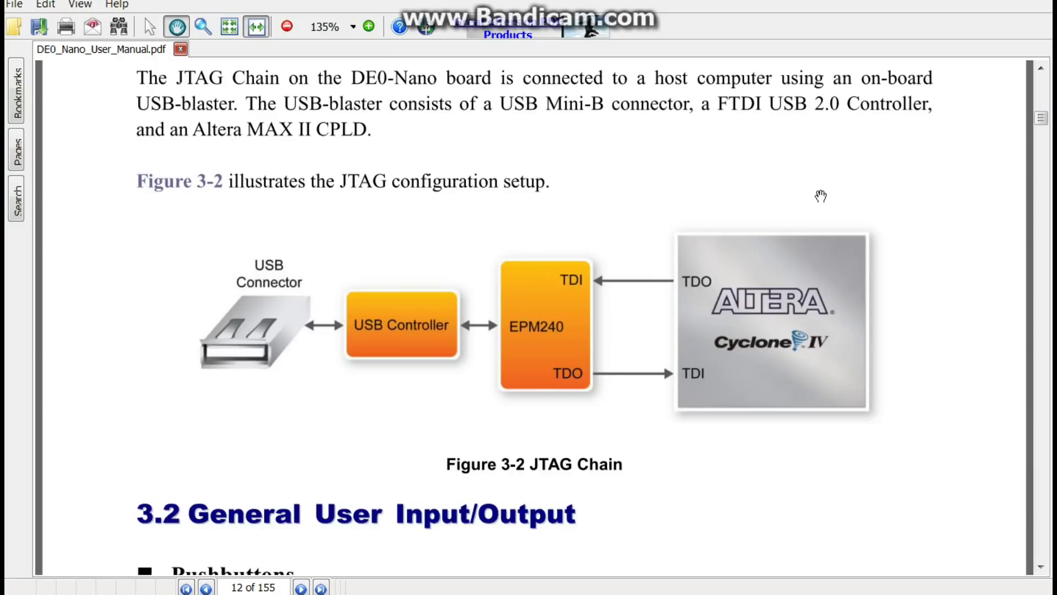
pyautogui.scroll(-15, 820, 196)
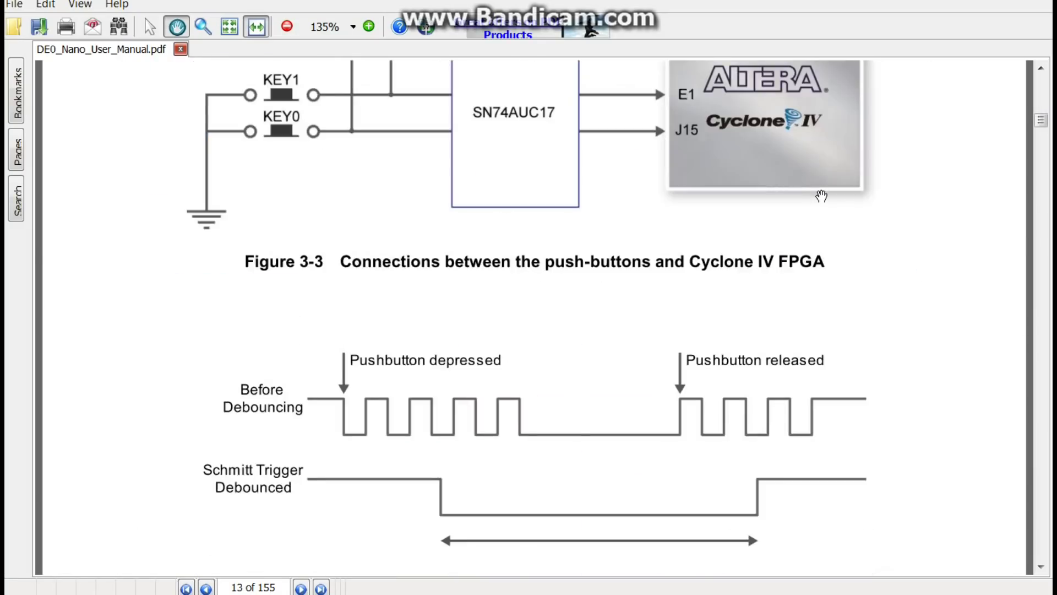
pyautogui.scroll(5, 821, 196)
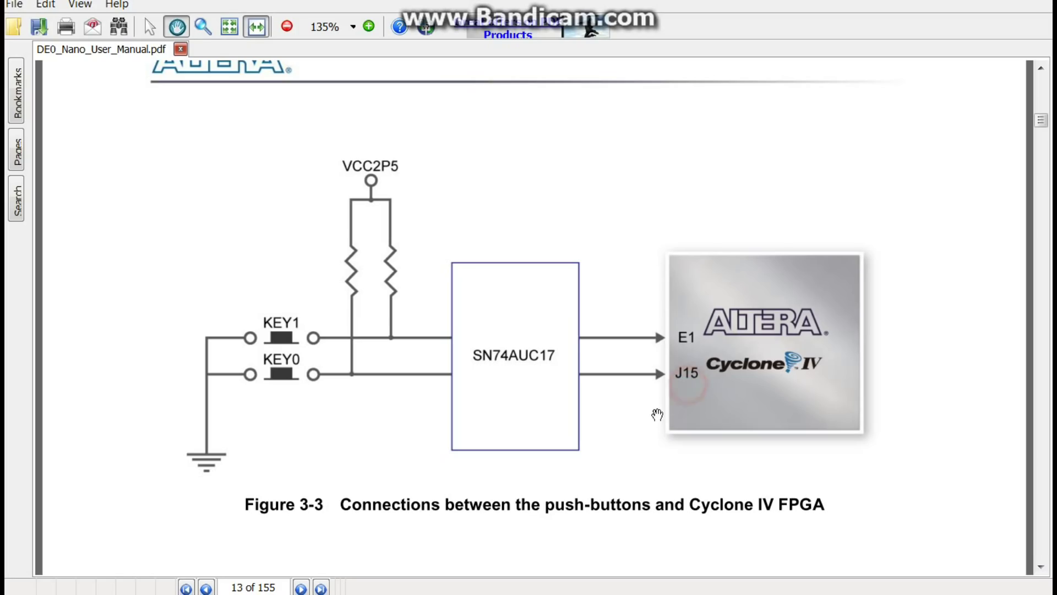
pyautogui.scroll(-7, 638, 352)
pyautogui.scroll(-18, 636, 346)
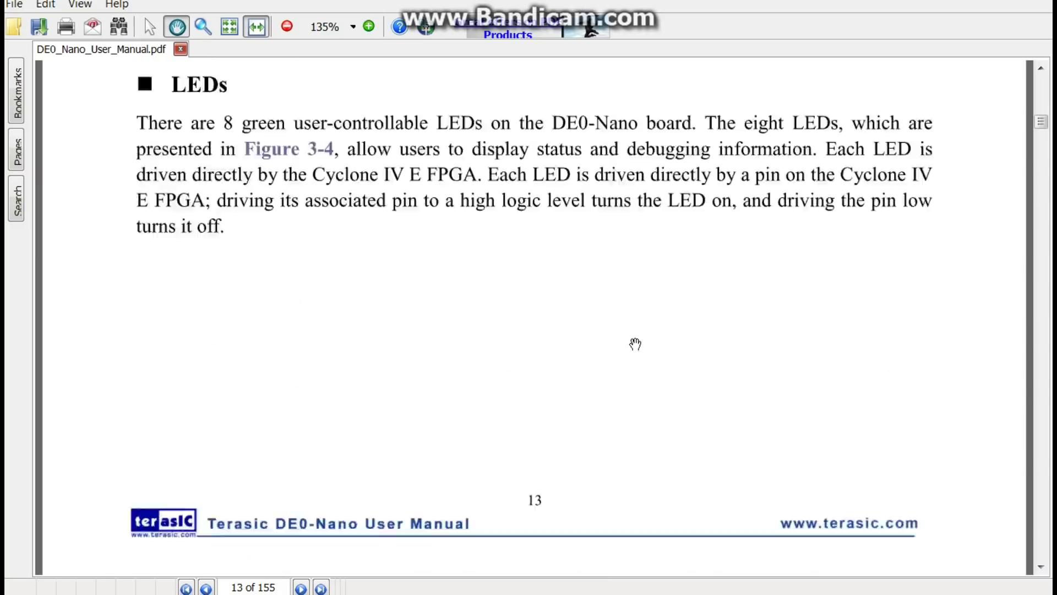
pyautogui.scroll(3, 636, 334)
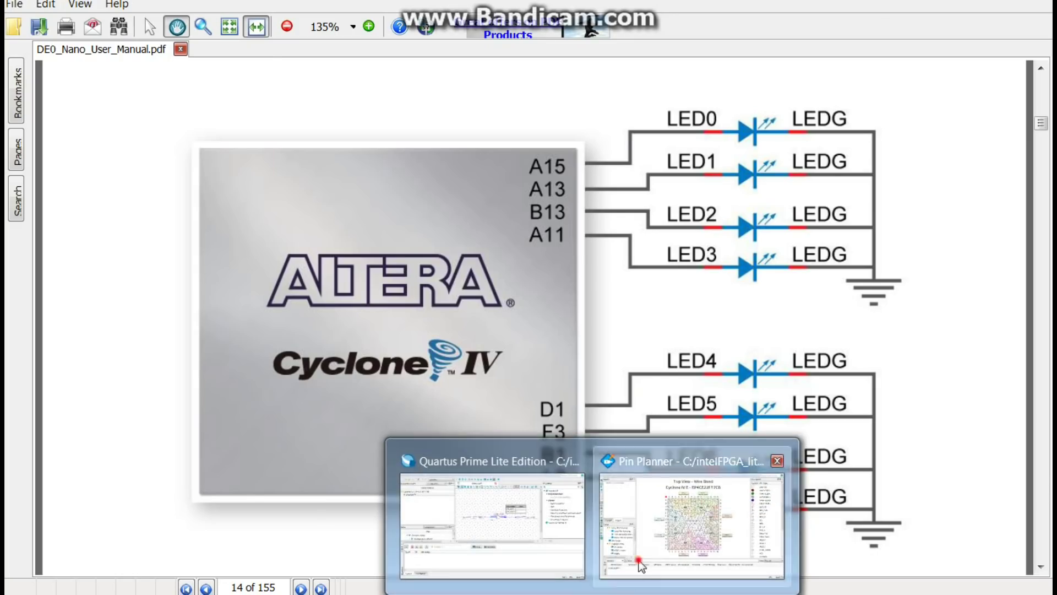
# Glance at the Pin Planner, then return to the manual's LED pin figure
pyautogui.click(637, 558)
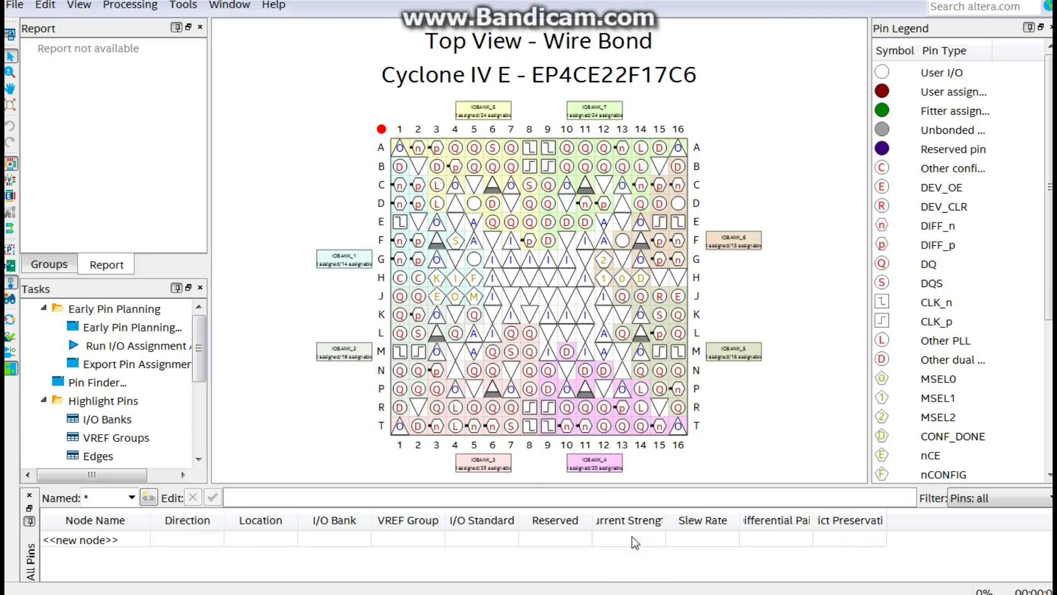
pyautogui.click(179, 6)
pyautogui.click(171, 7)
pyautogui.hotkey('alt', 'Tab')
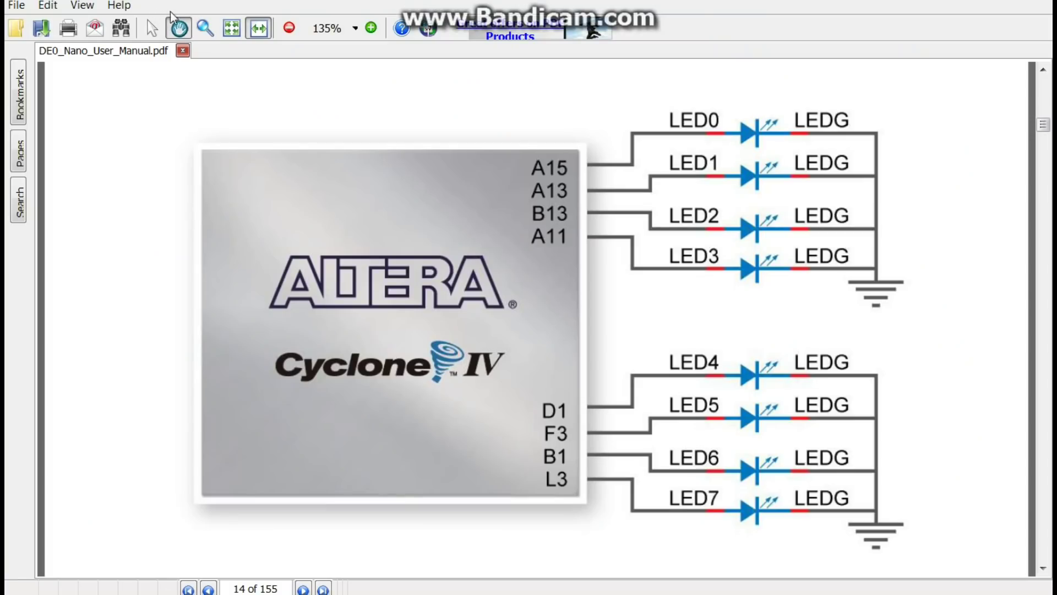
# Return to Quartus and open the Assignment Editor from the Assignments menu
pyautogui.hotkey('alt', 'Tab')
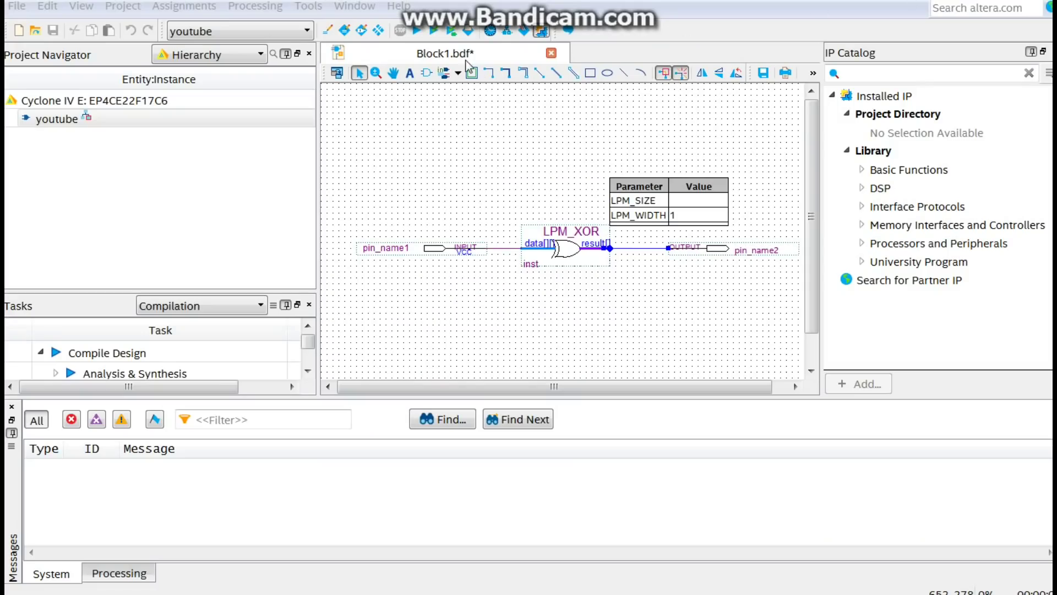
pyautogui.click(278, 10)
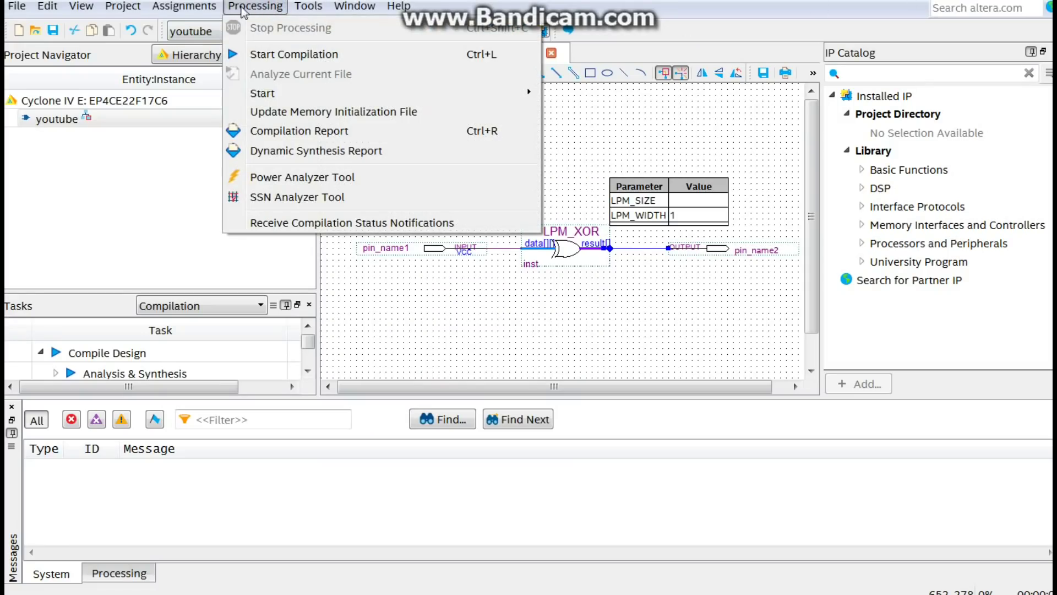
pyautogui.moveTo(199, 9)
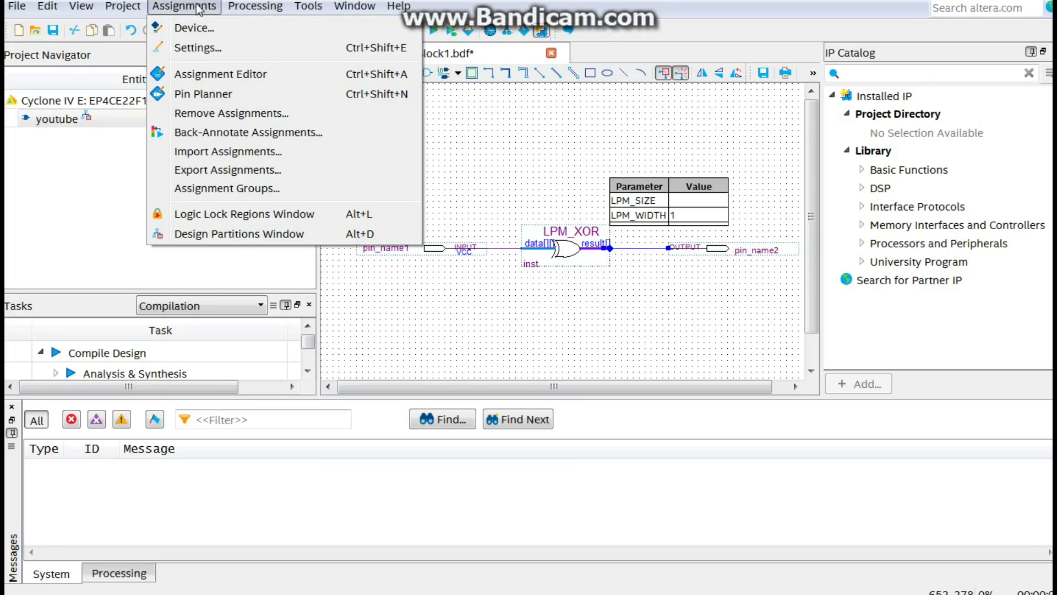
pyautogui.click(193, 75)
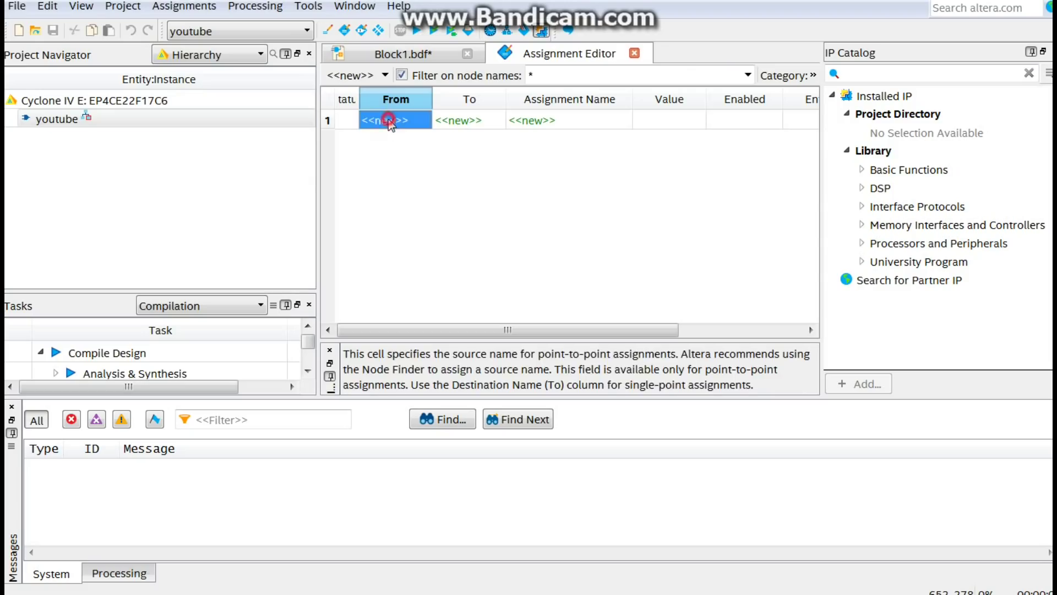
# Inspect the From, To, Assignment Name and Value cells of the empty row 1
pyautogui.click(390, 121)
pyautogui.click(389, 122)
pyautogui.click(426, 121)
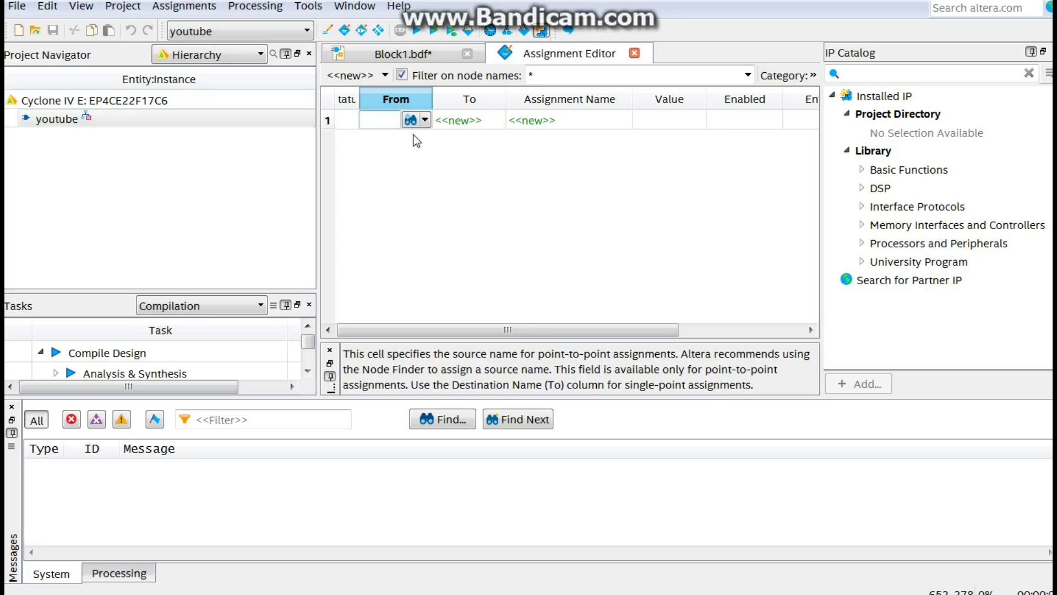
pyautogui.click(471, 122)
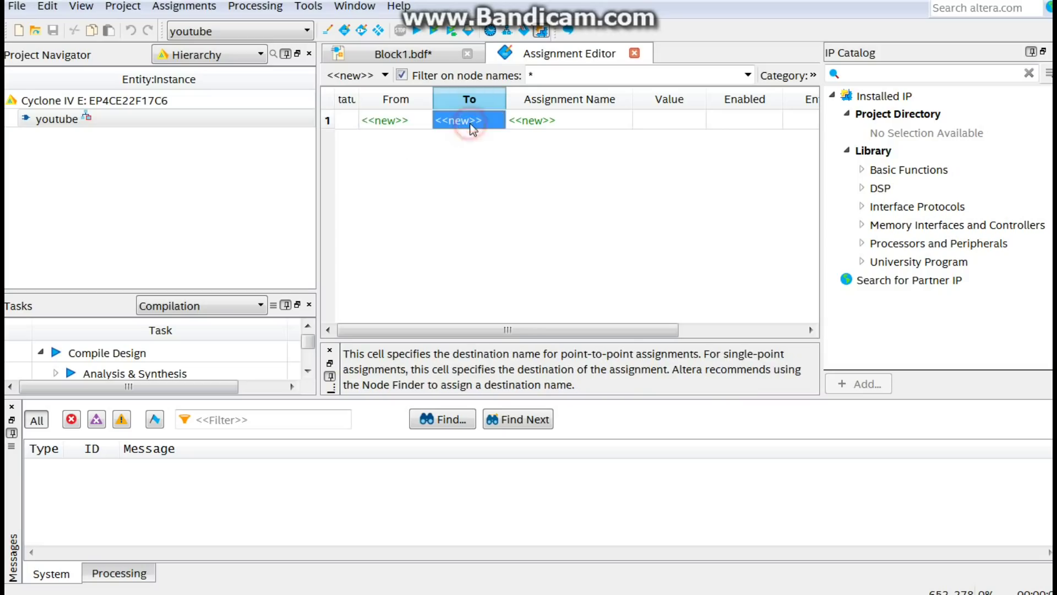
pyautogui.click(537, 122)
pyautogui.click(664, 121)
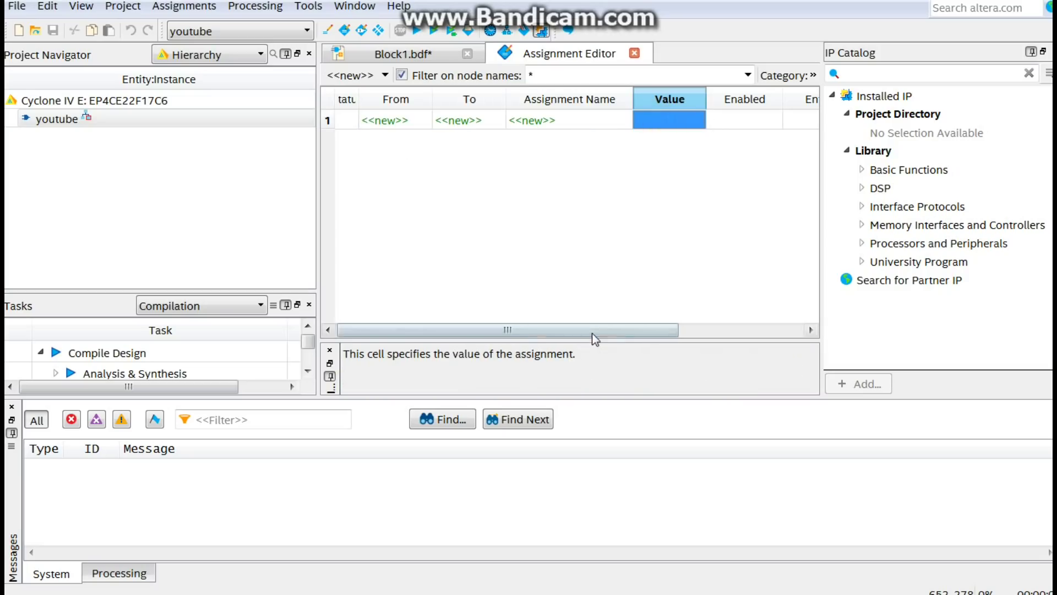
pyautogui.moveTo(592, 333); pyautogui.dragTo(735, 331)
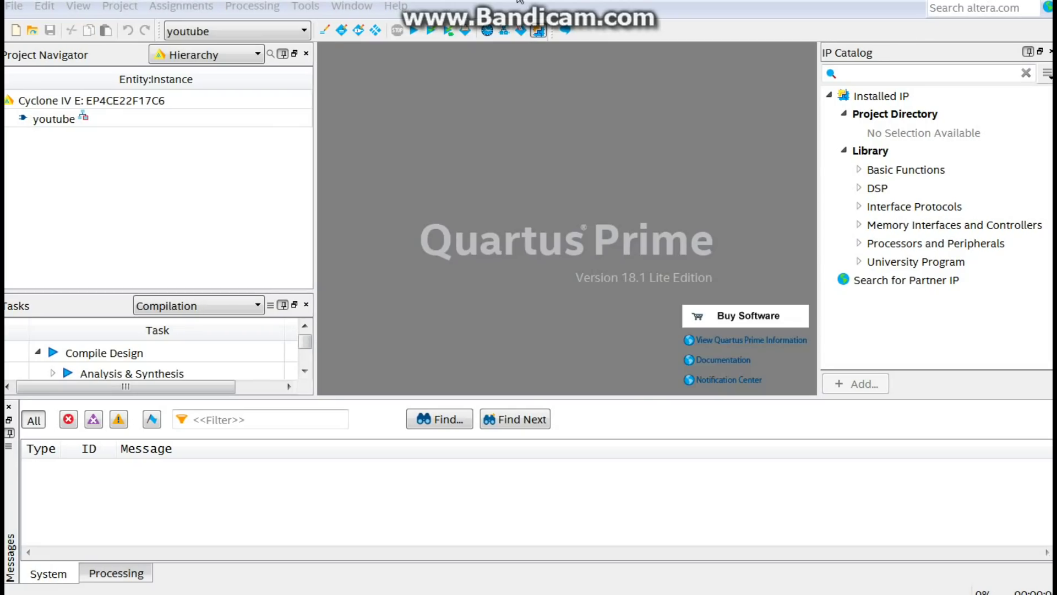
pyautogui.click(272, 8)
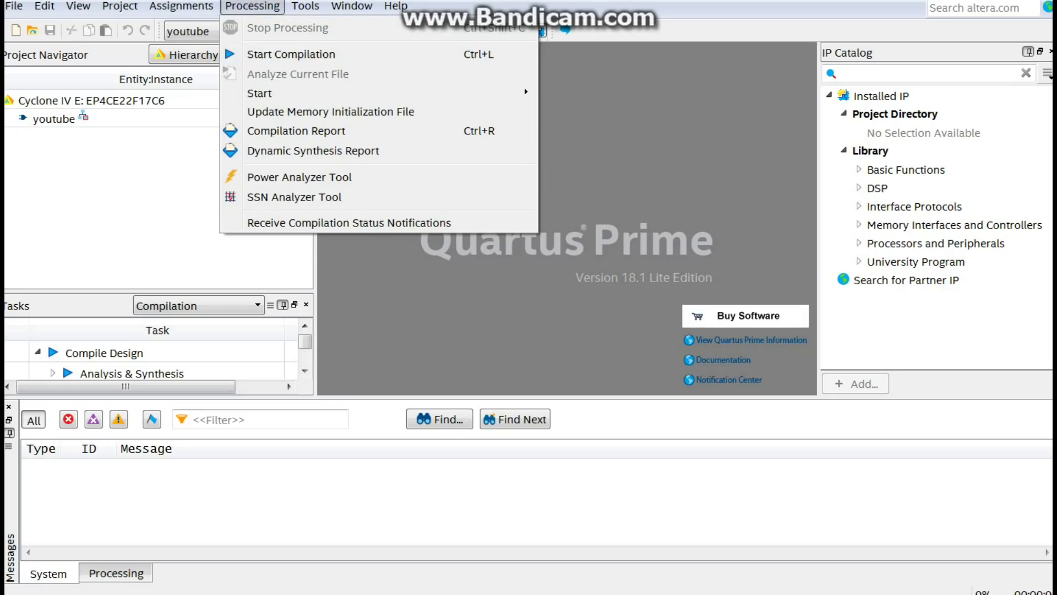
# Dismiss the Processing menu and drag the splitter up to enlarge the Tasks list
pyautogui.click(268, 55)
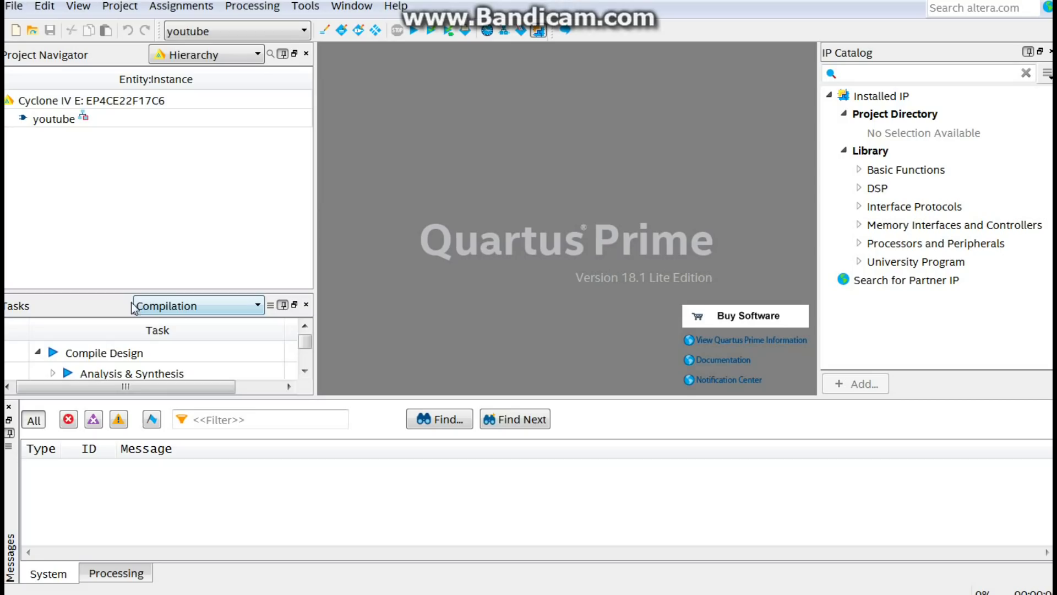
pyautogui.moveTo(127, 288); pyautogui.dragTo(140, 163)
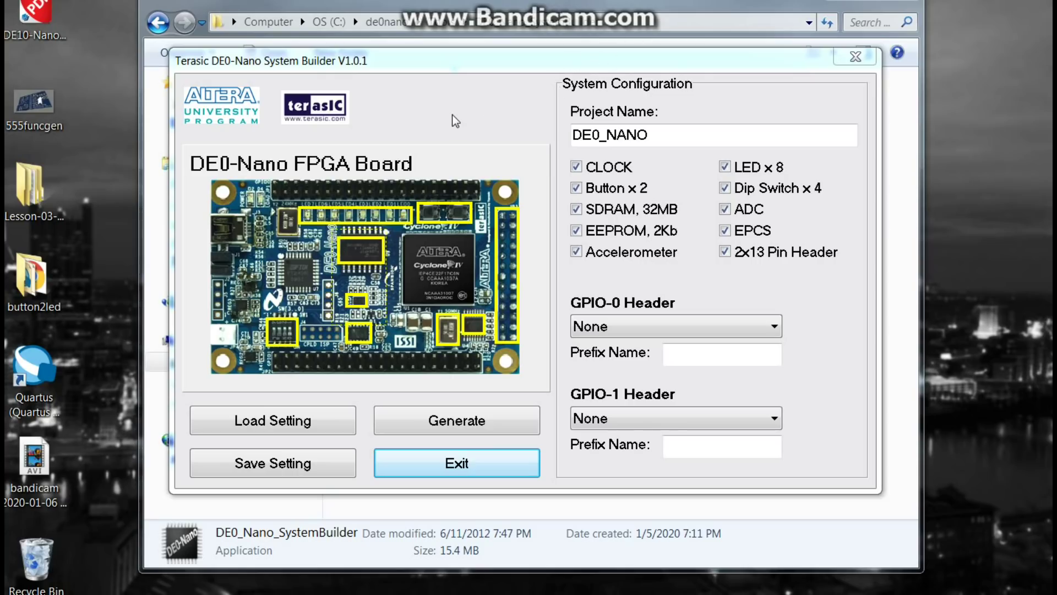
# Rename the project to youtube and untick every peripheral except LED x 8 and Button x 2
pyautogui.doubleClick(664, 134)
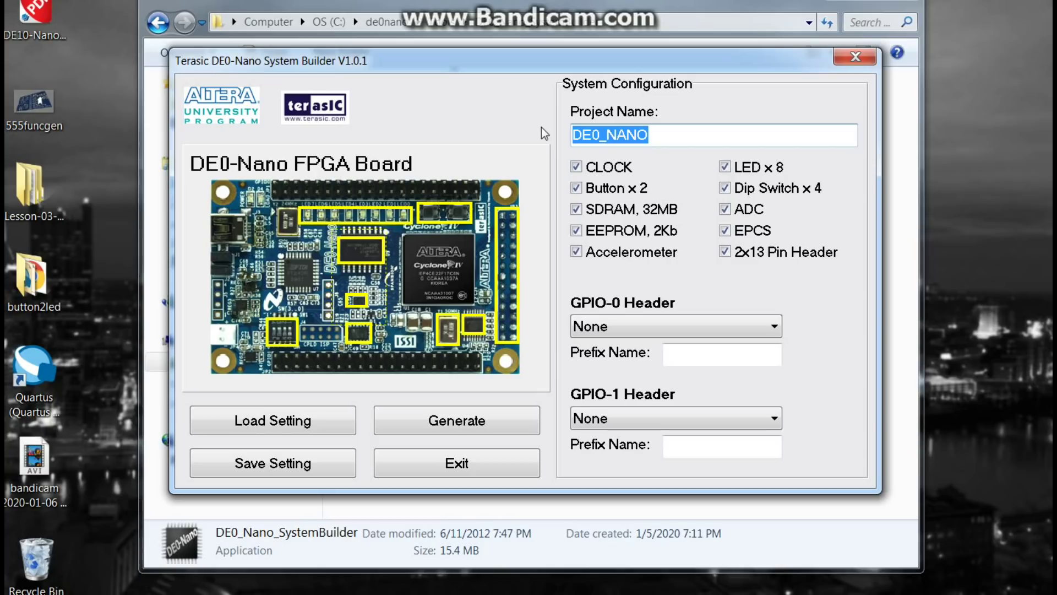
pyautogui.write('yout')
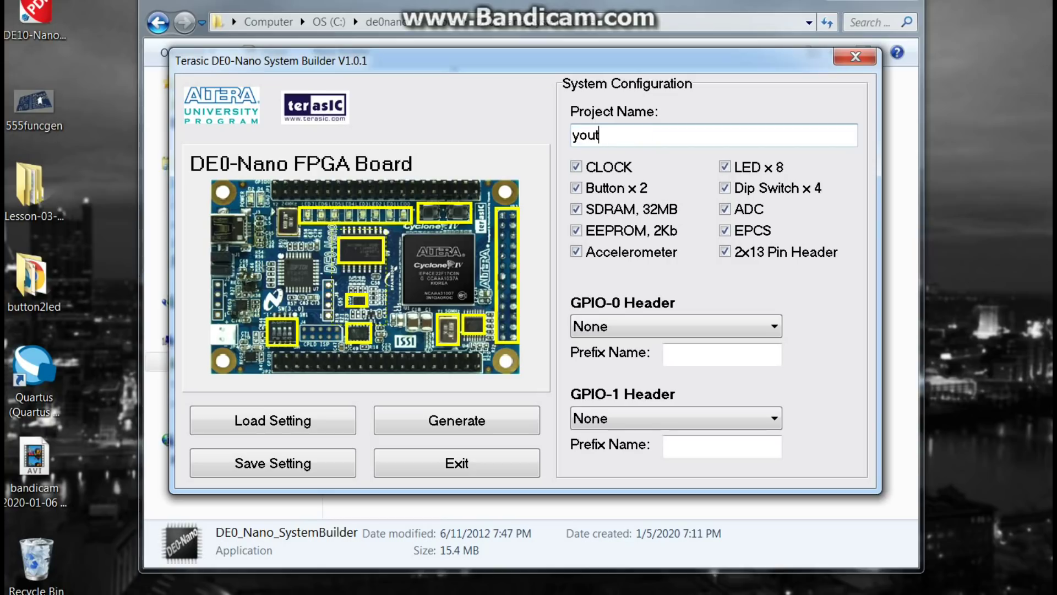
pyautogui.write('ube')
pyautogui.click(576, 166)
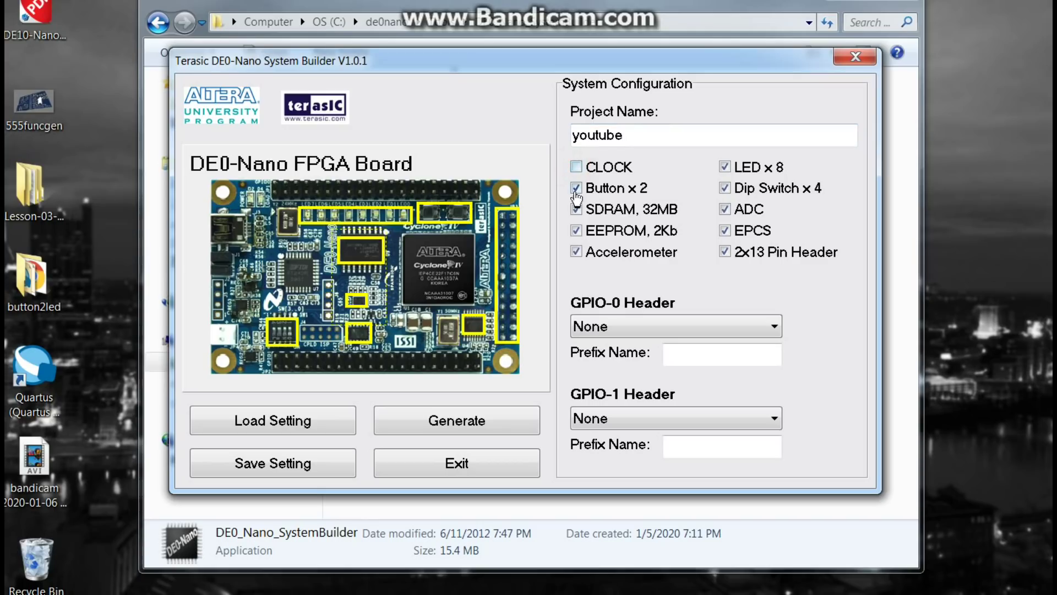
pyautogui.click(576, 209)
pyautogui.click(576, 230)
pyautogui.click(576, 252)
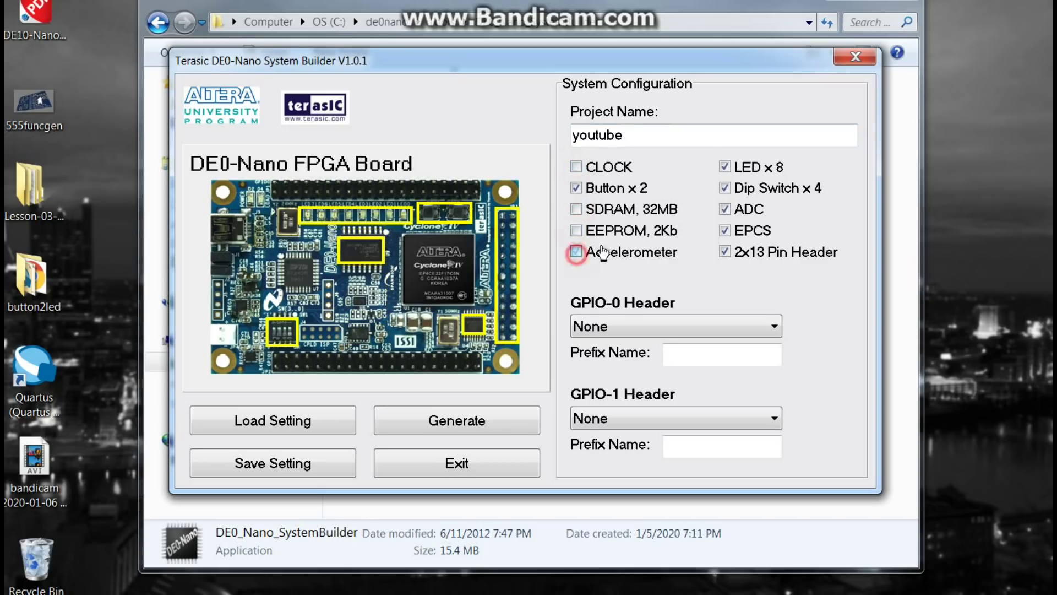
pyautogui.click(725, 188)
pyautogui.click(724, 209)
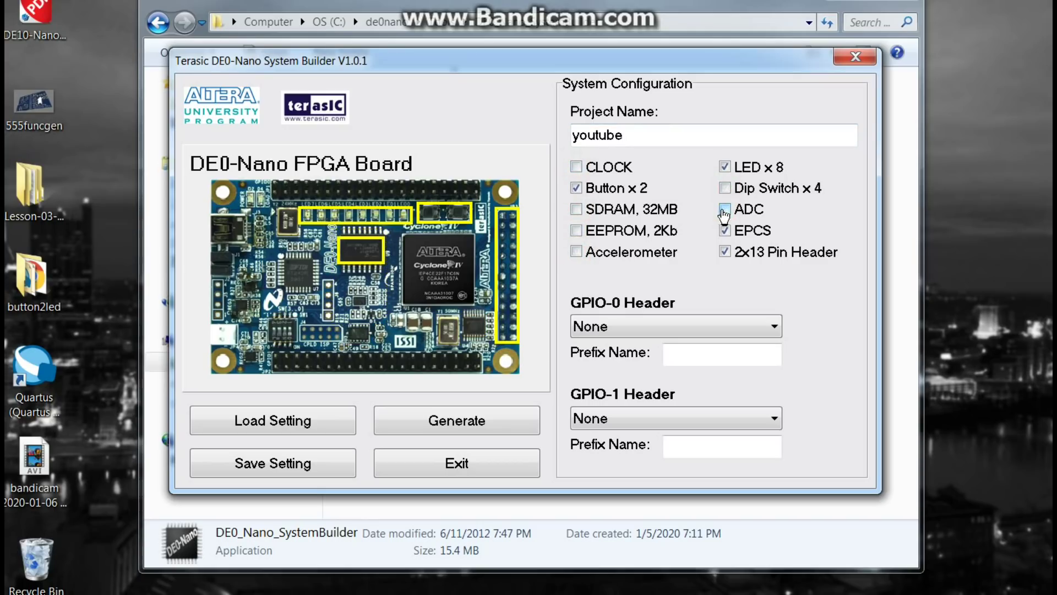
pyautogui.click(724, 231)
pyautogui.click(725, 252)
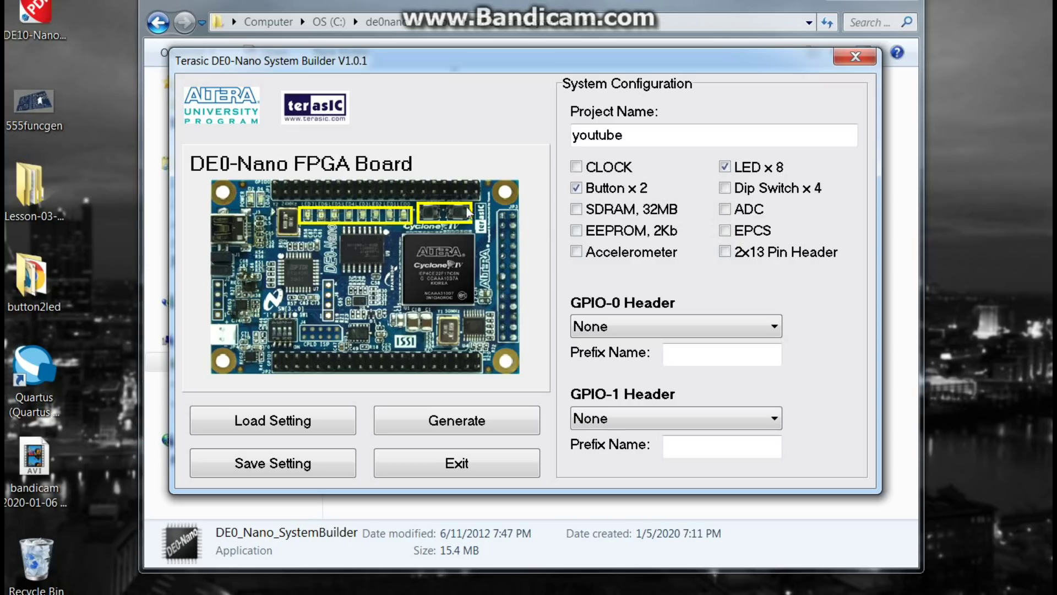
# Generate the youtube project files and save them to the Desktop
pyautogui.click(472, 426)
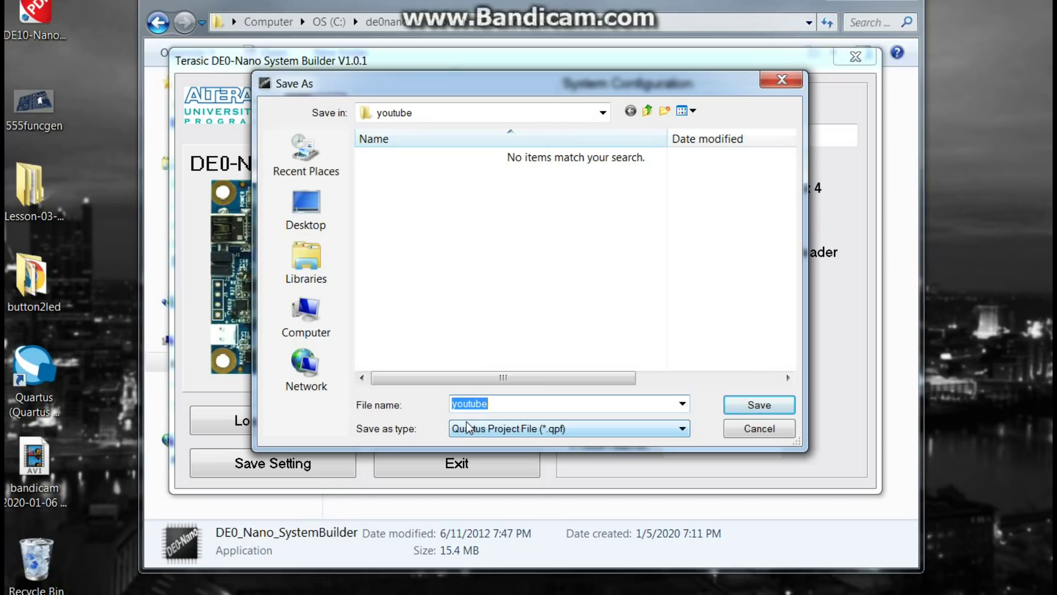
pyautogui.click(333, 219)
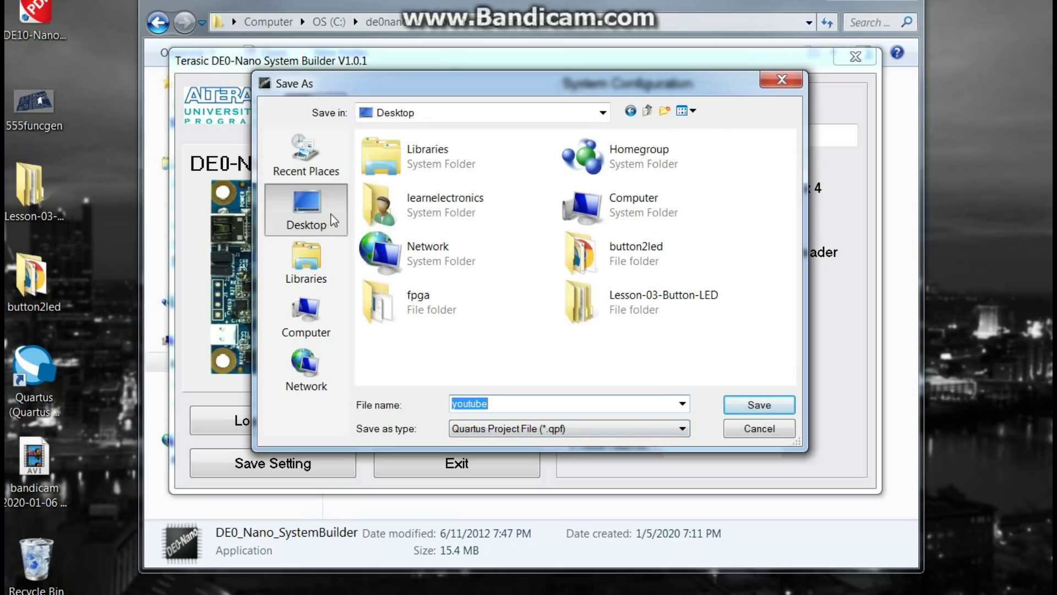
pyautogui.click(757, 407)
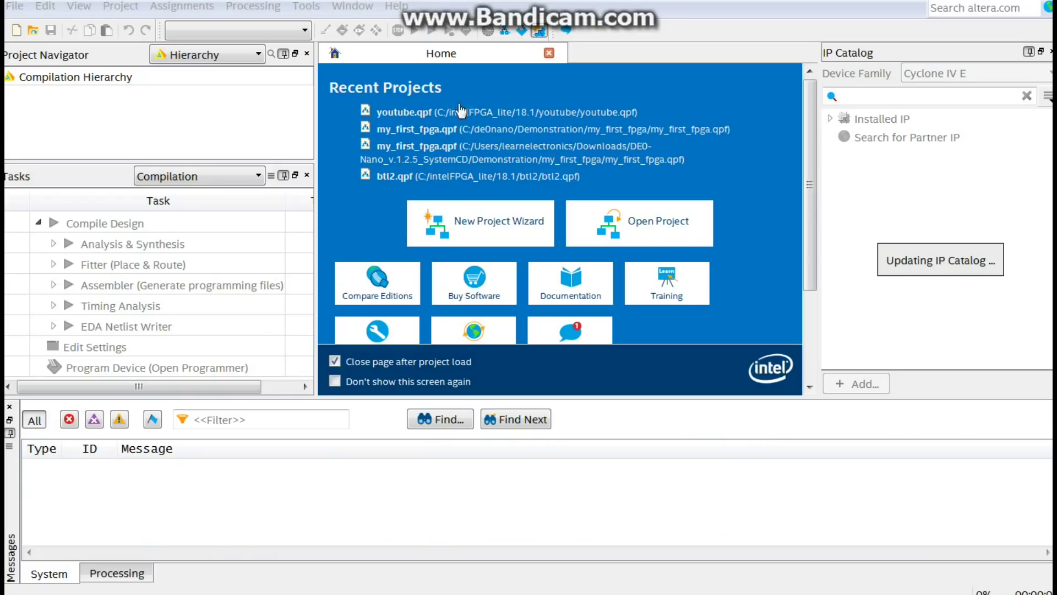
# Open youtube.qpf from the Recent Projects list on the Home page
pyautogui.click(440, 112)
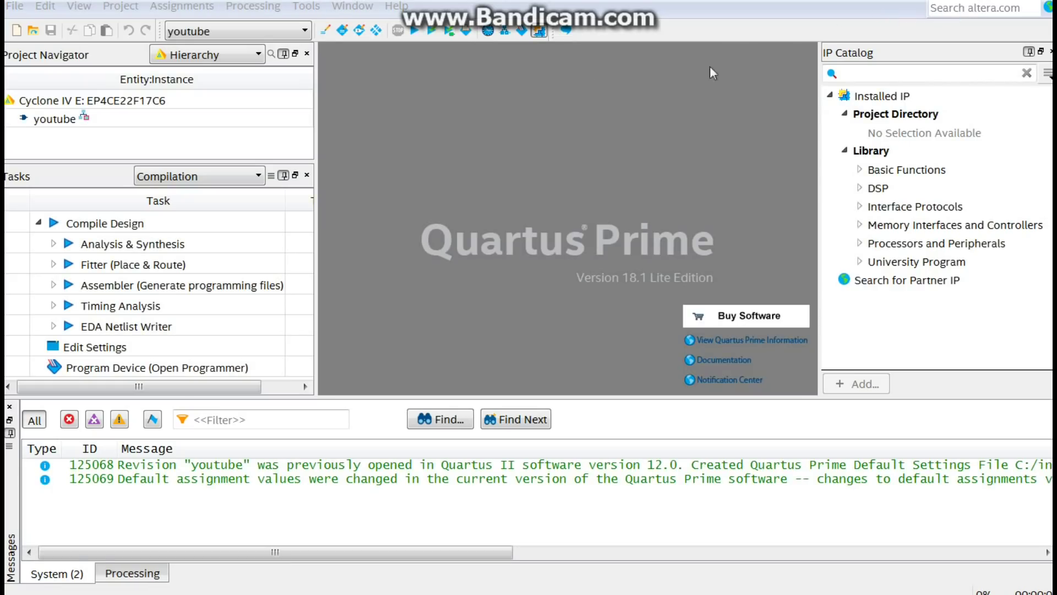
# Open the Assignment Editor and scroll through the 20 LED[0]–LED[7] and KEY[0]–KEY[1] pin and 3.3-V LVTTL assignments
pyautogui.click(188, 8)
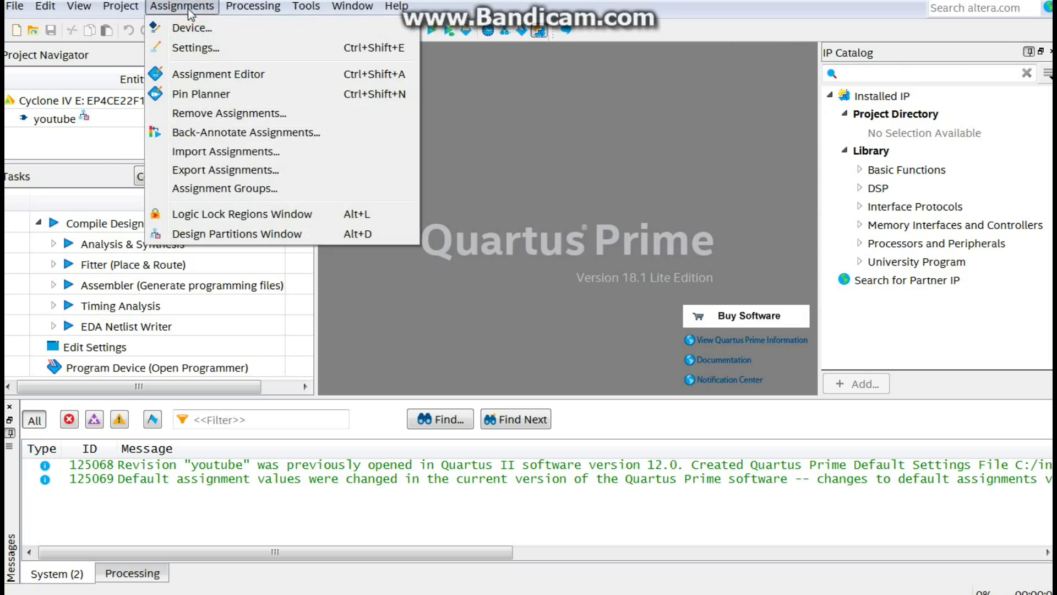
pyautogui.click(189, 75)
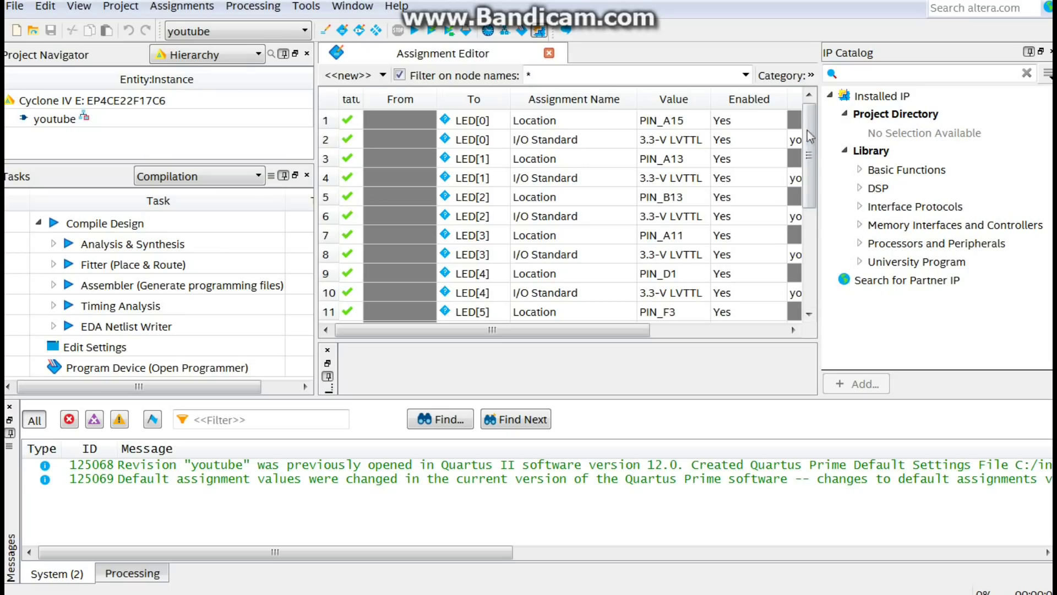
pyautogui.moveTo(811, 142); pyautogui.dragTo(807, 246)
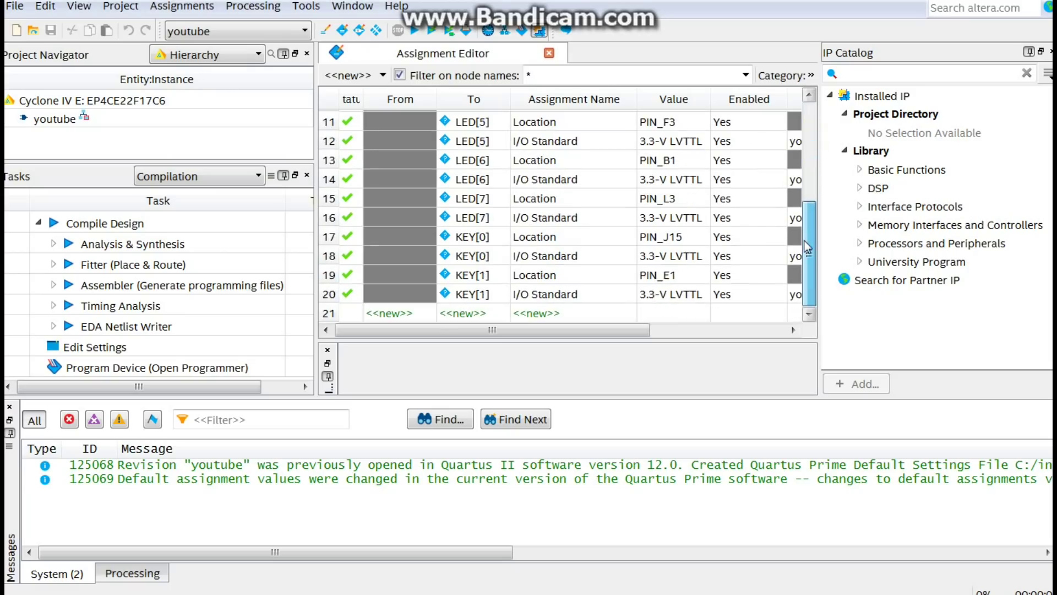
pyautogui.moveTo(584, 331); pyautogui.dragTo(610, 333)
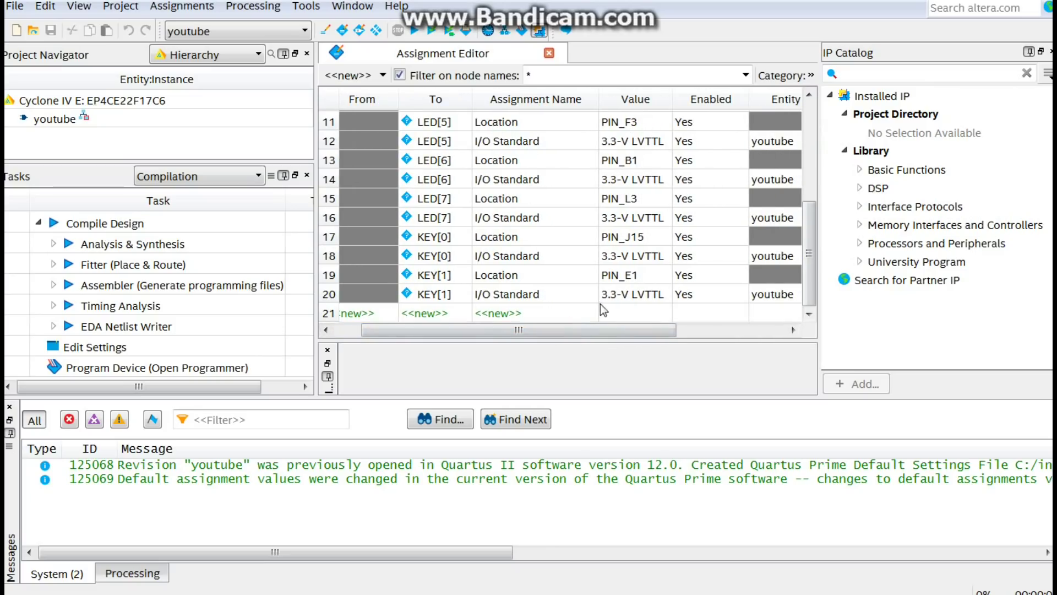
pyautogui.moveTo(594, 332); pyautogui.dragTo(647, 331)
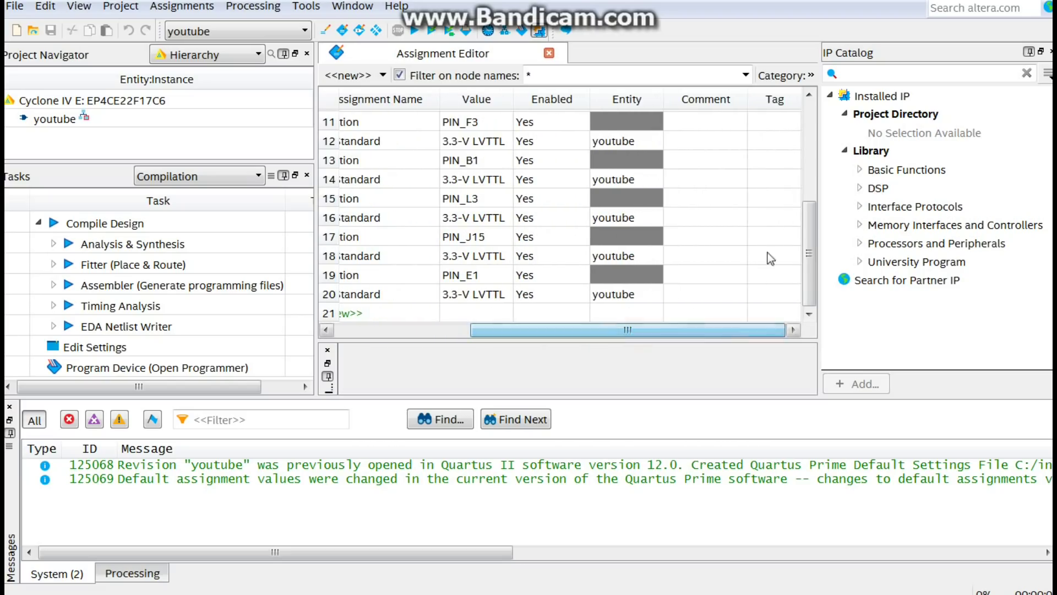
pyautogui.moveTo(804, 244); pyautogui.dragTo(809, 150)
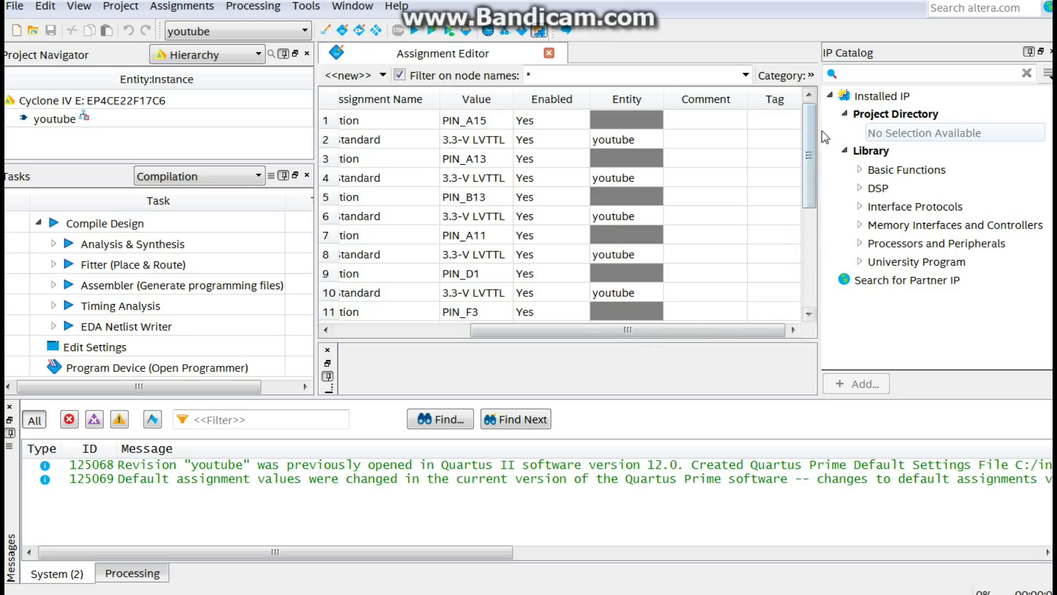